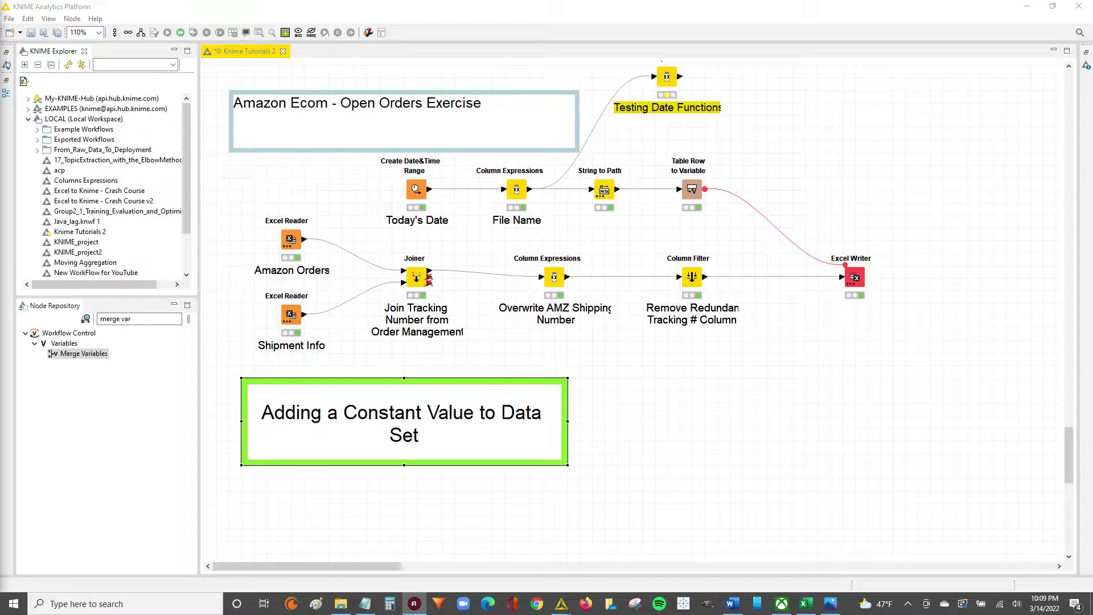
# Step: Focus the workflow editor and bring up the Column Filter node's context menu
pyautogui.click(885, 484)
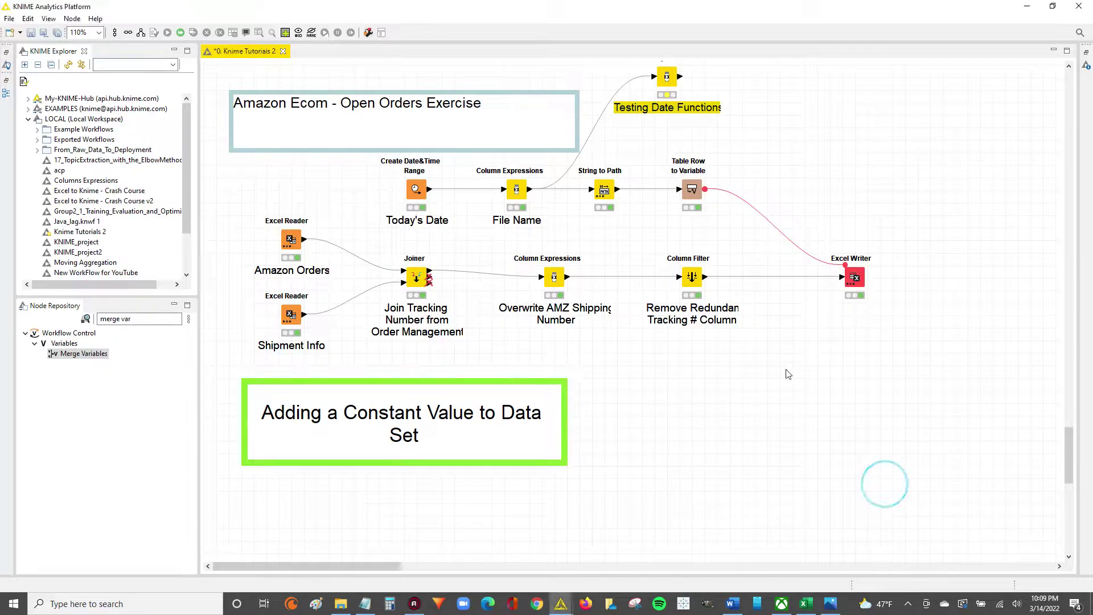
pyautogui.rightClick(690, 280)
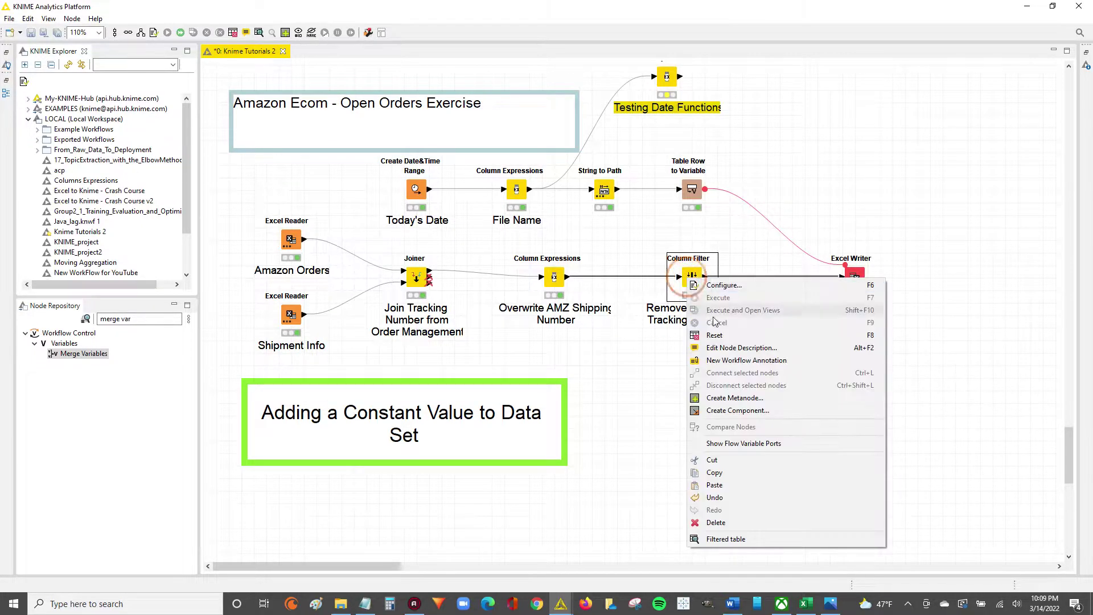
# Step: Open the Column Filter's filtered table, narrow Row ID, and widen Tracking Number and the window
pyautogui.click(726, 540)
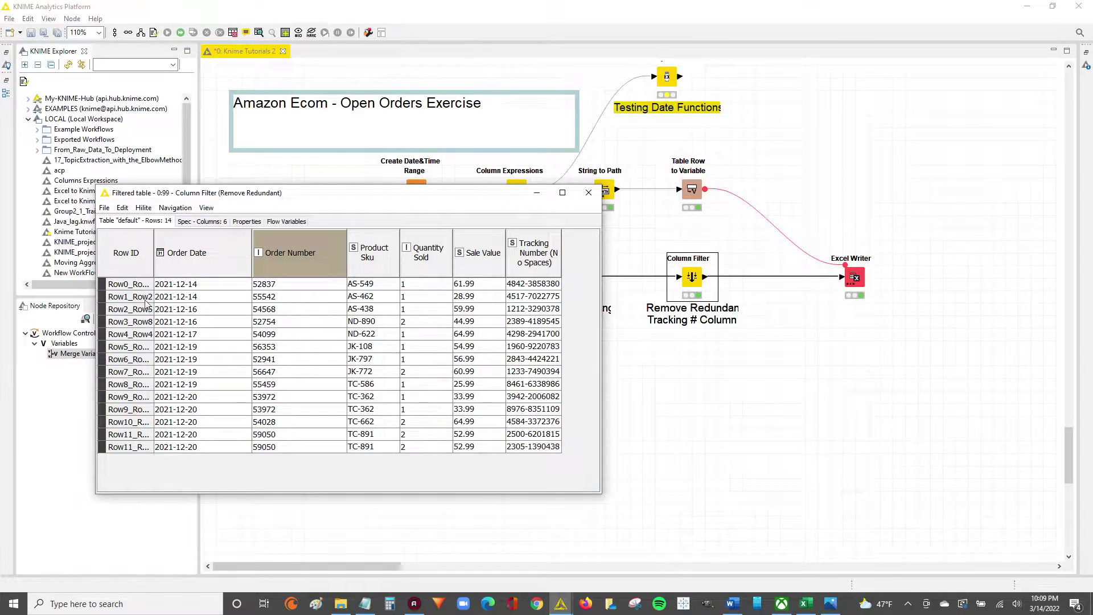
pyautogui.moveTo(153, 256); pyautogui.dragTo(106, 258)
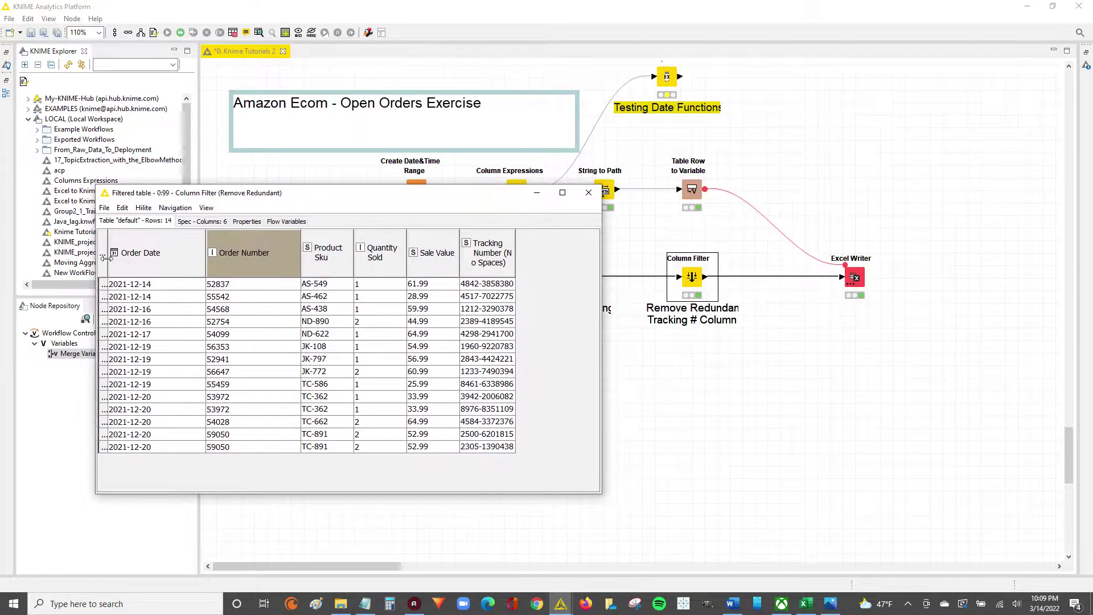
pyautogui.moveTo(139, 291); pyautogui.dragTo(509, 437)
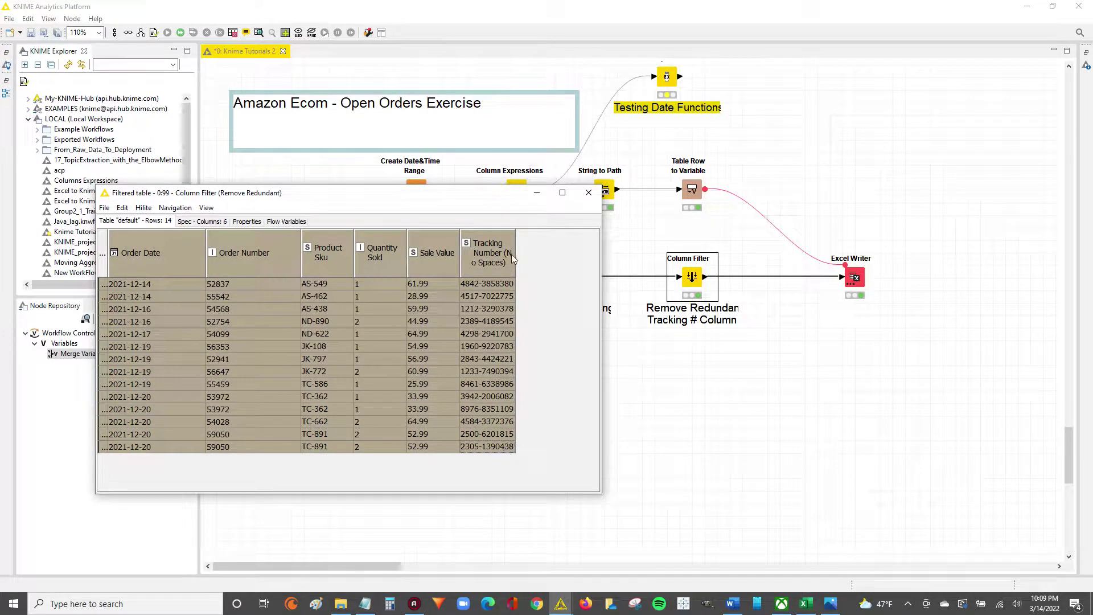
pyautogui.moveTo(515, 252); pyautogui.dragTo(582, 268)
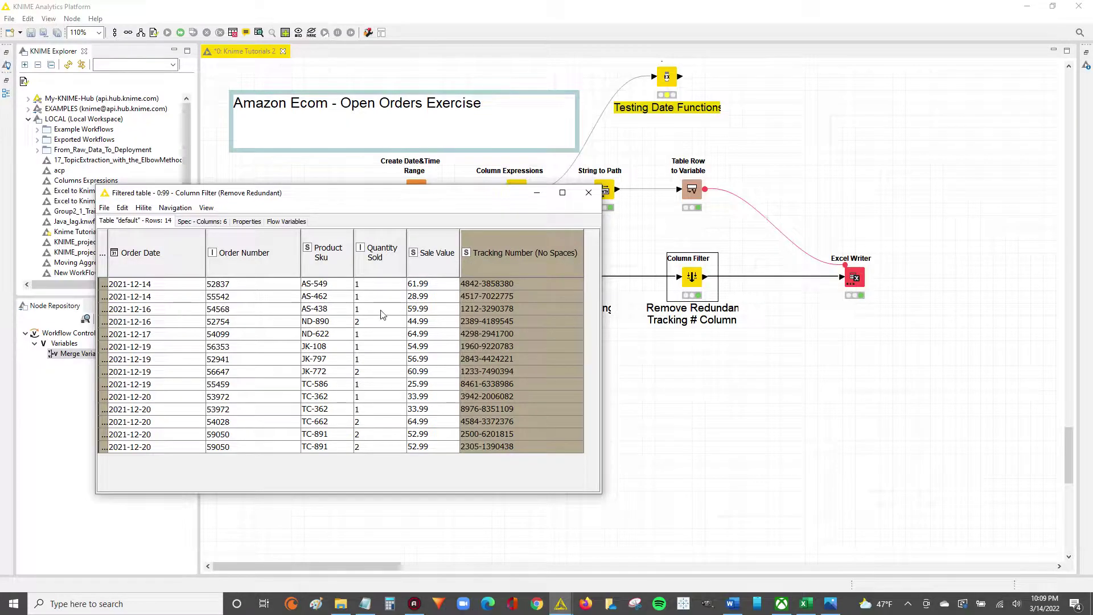
pyautogui.moveTo(604, 344); pyautogui.dragTo(786, 342)
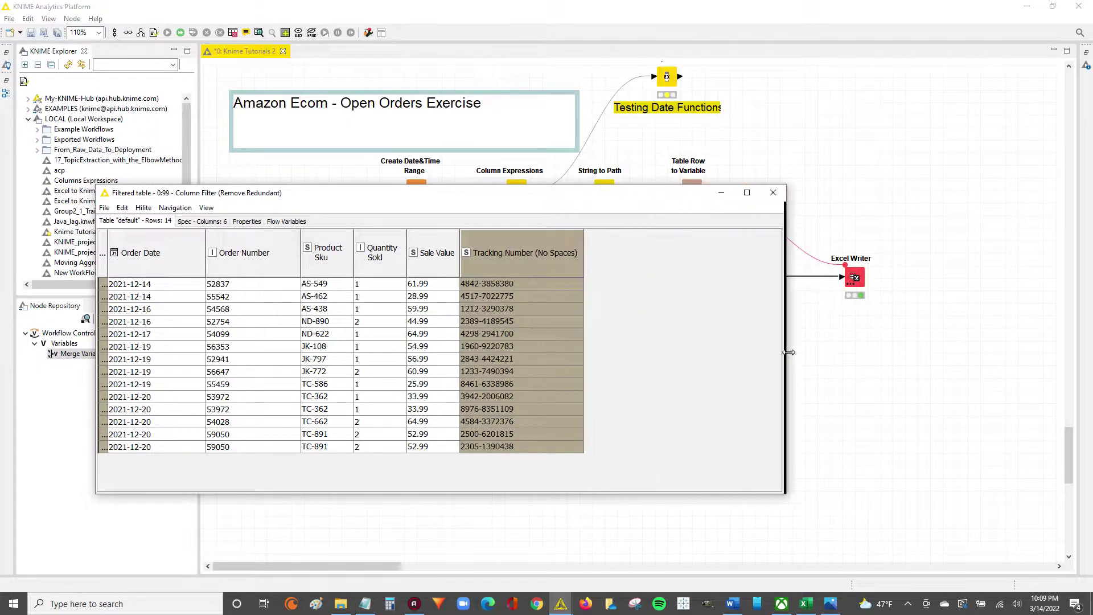
# Step: Select row and column ranges across Order Date, Order Number and Tracking Number (No Spaces)
pyautogui.moveTo(127, 297); pyautogui.dragTo(503, 451)
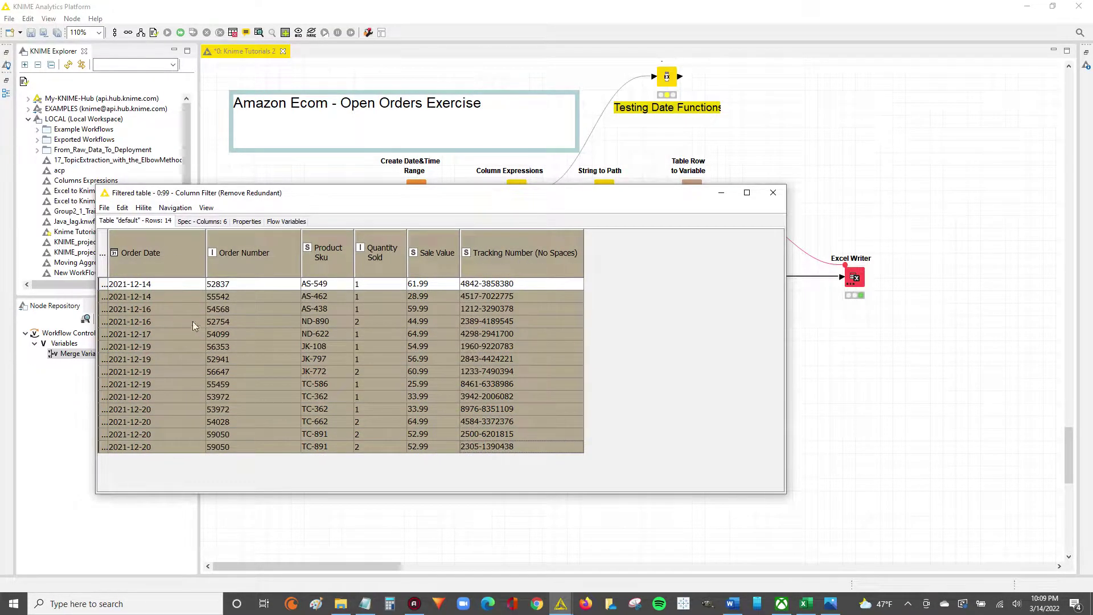
pyautogui.moveTo(135, 284); pyautogui.dragTo(177, 449)
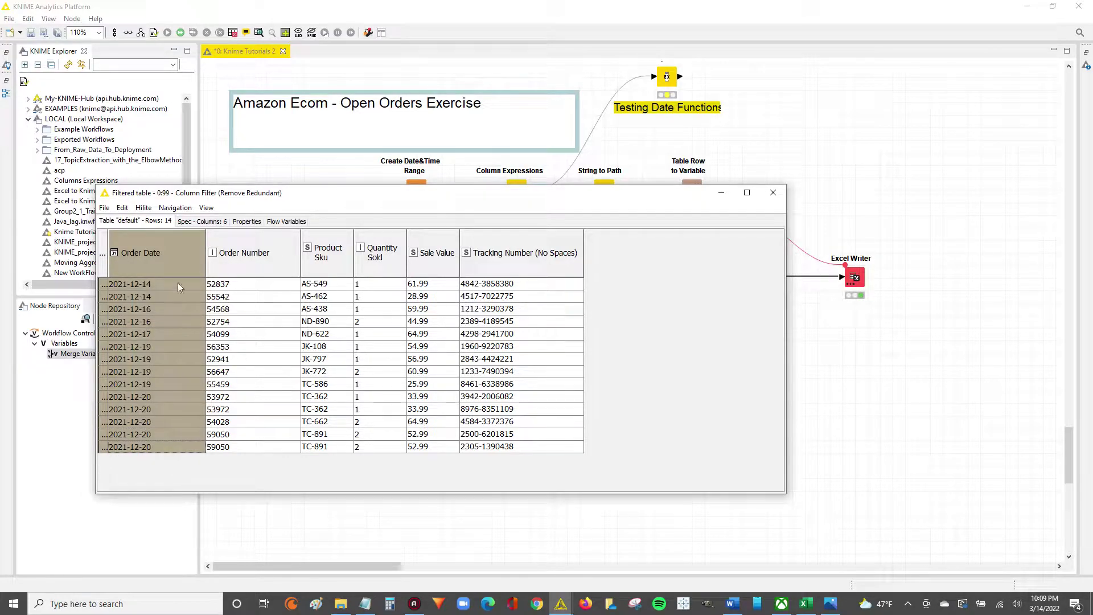
pyautogui.moveTo(178, 287); pyautogui.dragTo(268, 434)
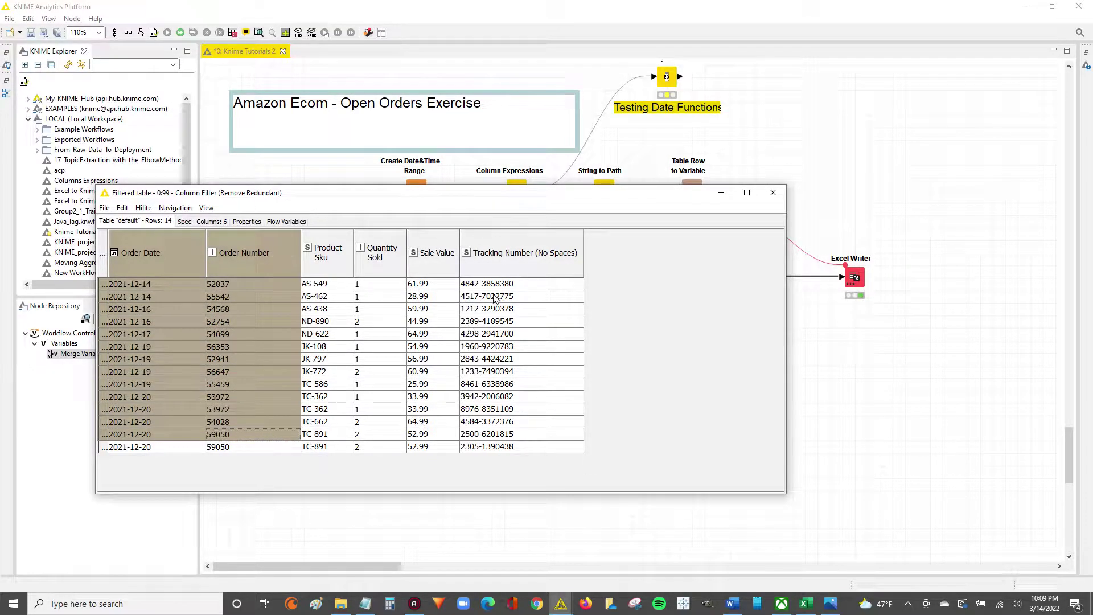
pyautogui.moveTo(496, 284); pyautogui.dragTo(494, 448)
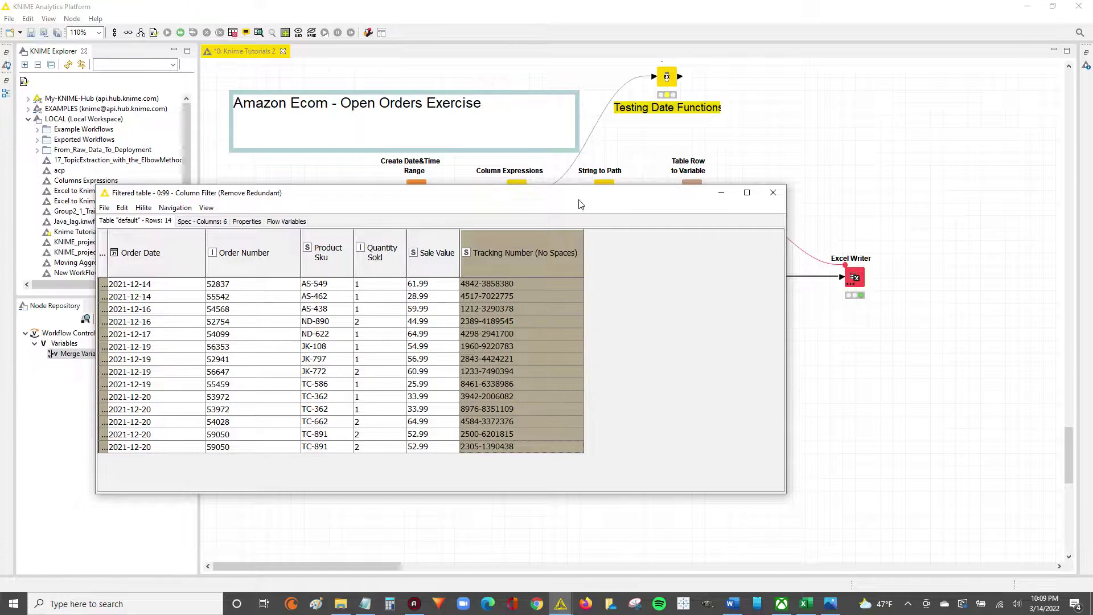
# Step: Move the table aside to reveal the workflow, then bring it back and enlarge it
pyautogui.moveTo(580, 203); pyautogui.dragTo(573, 331)
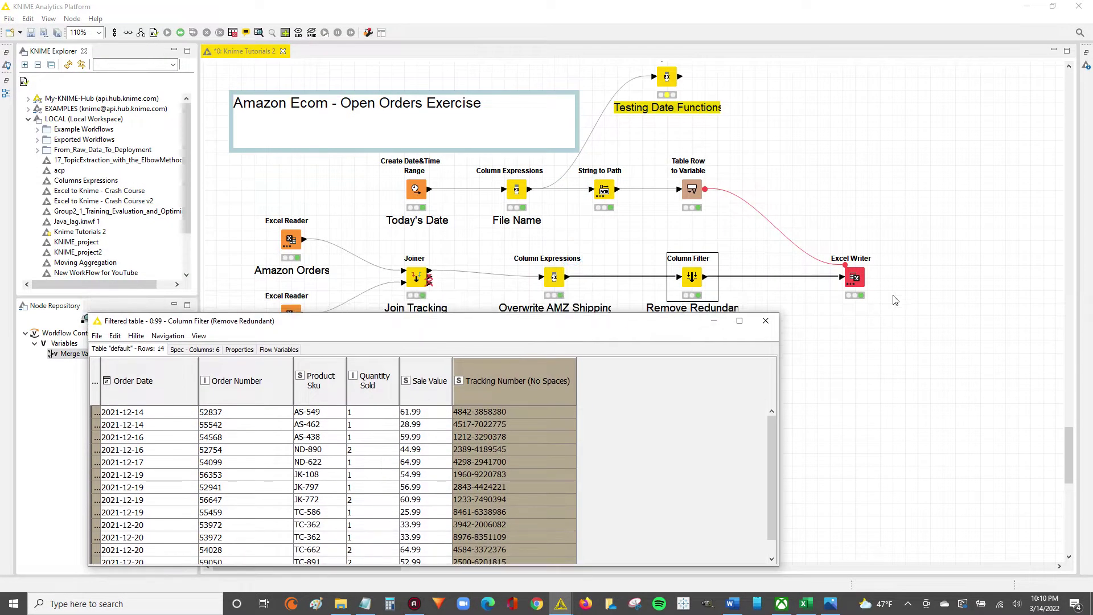
pyautogui.click(853, 279)
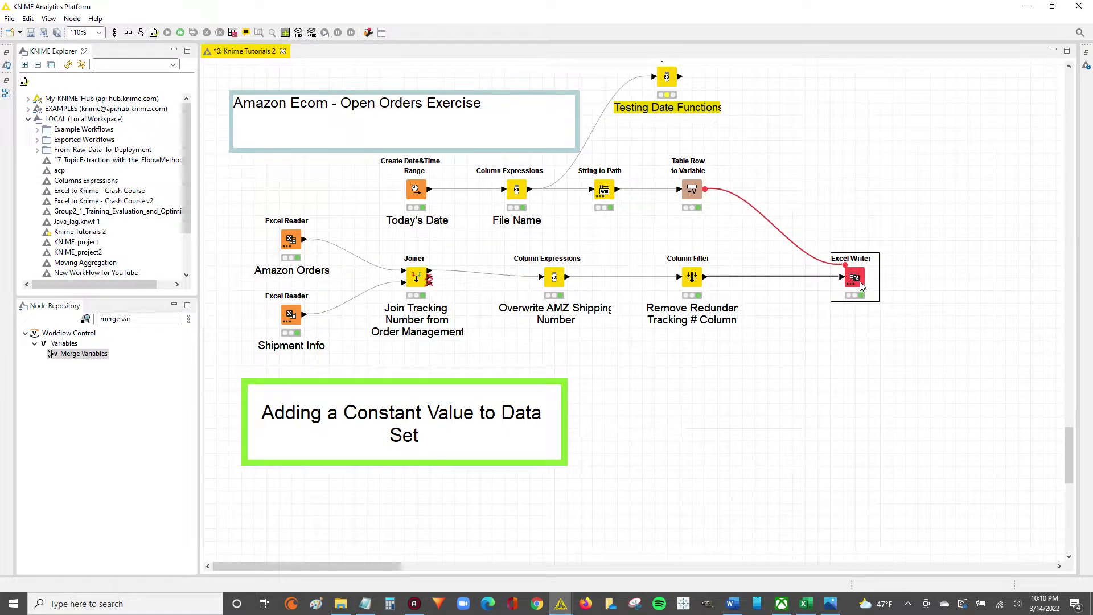
pyautogui.click(561, 604)
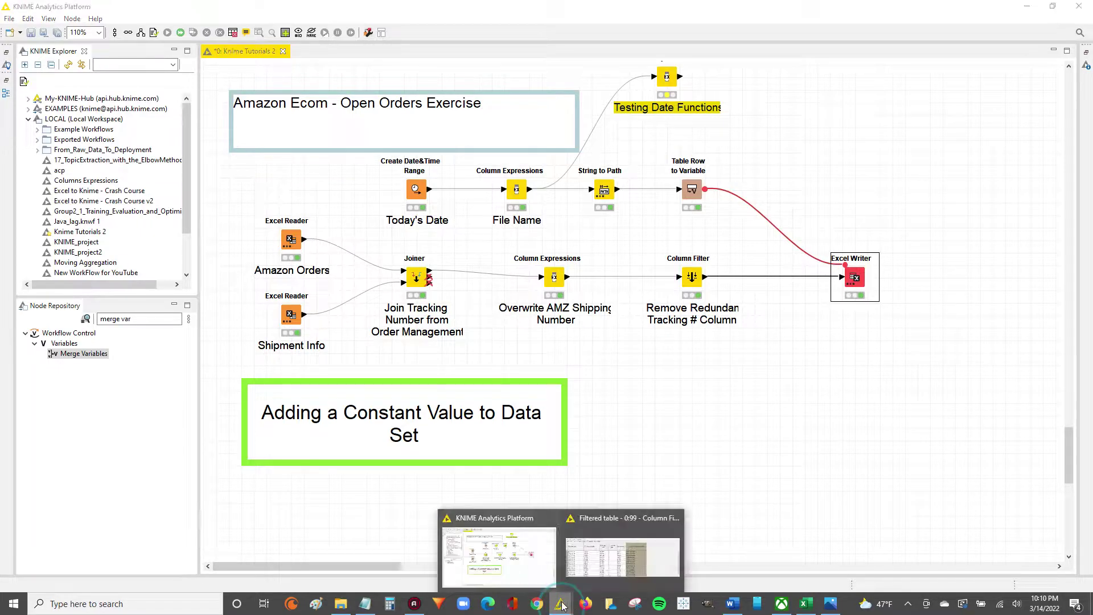
pyautogui.click(622, 549)
pyautogui.moveTo(350, 454); pyautogui.dragTo(350, 178)
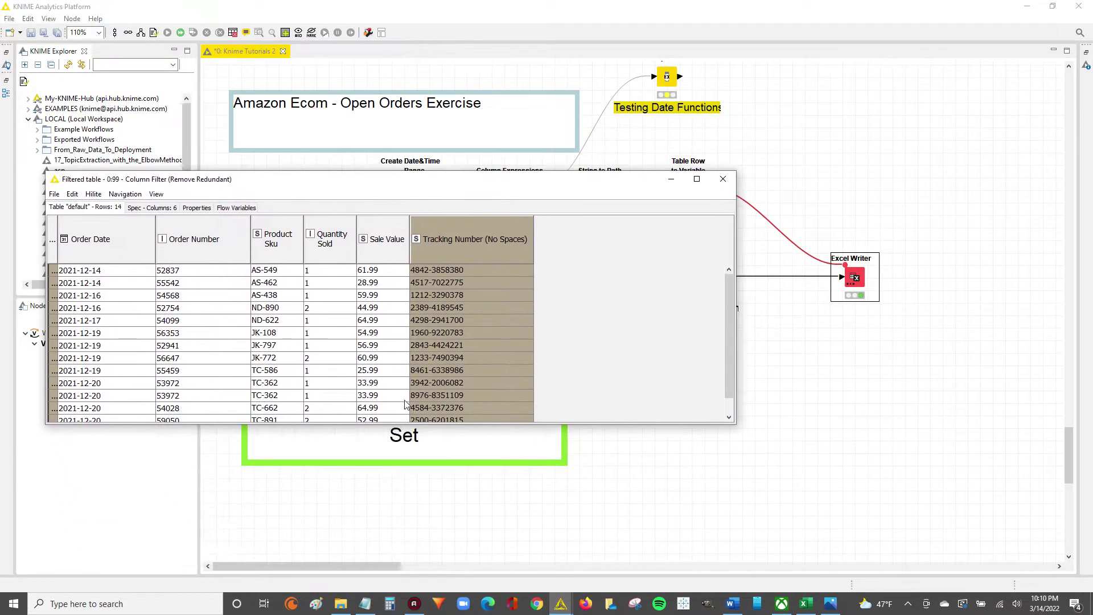
pyautogui.moveTo(534, 424); pyautogui.dragTo(534, 465)
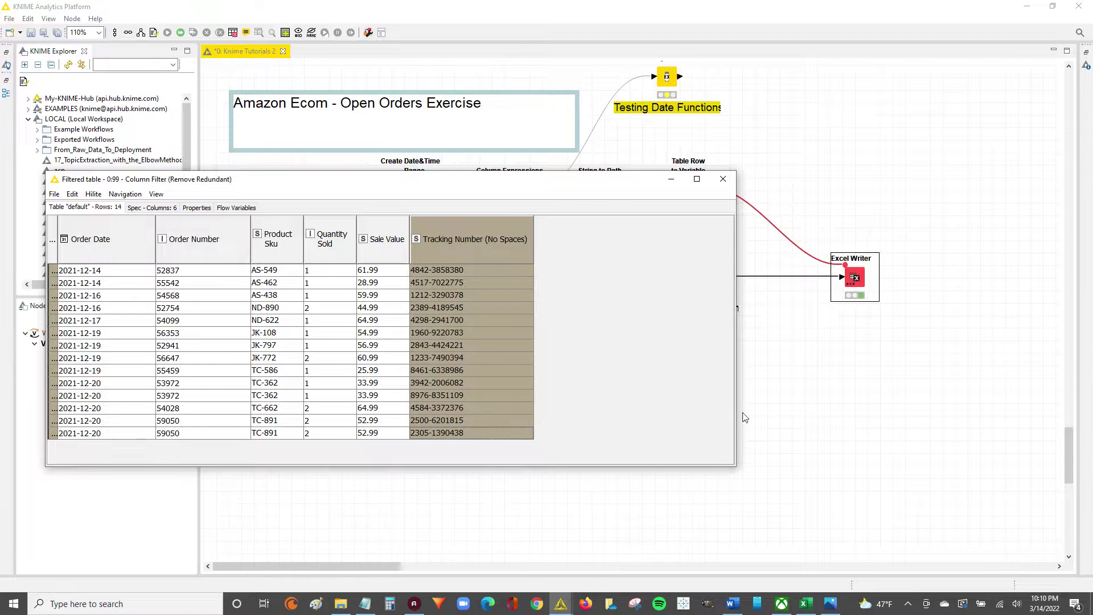
pyautogui.moveTo(512, 181); pyautogui.dragTo(504, 240)
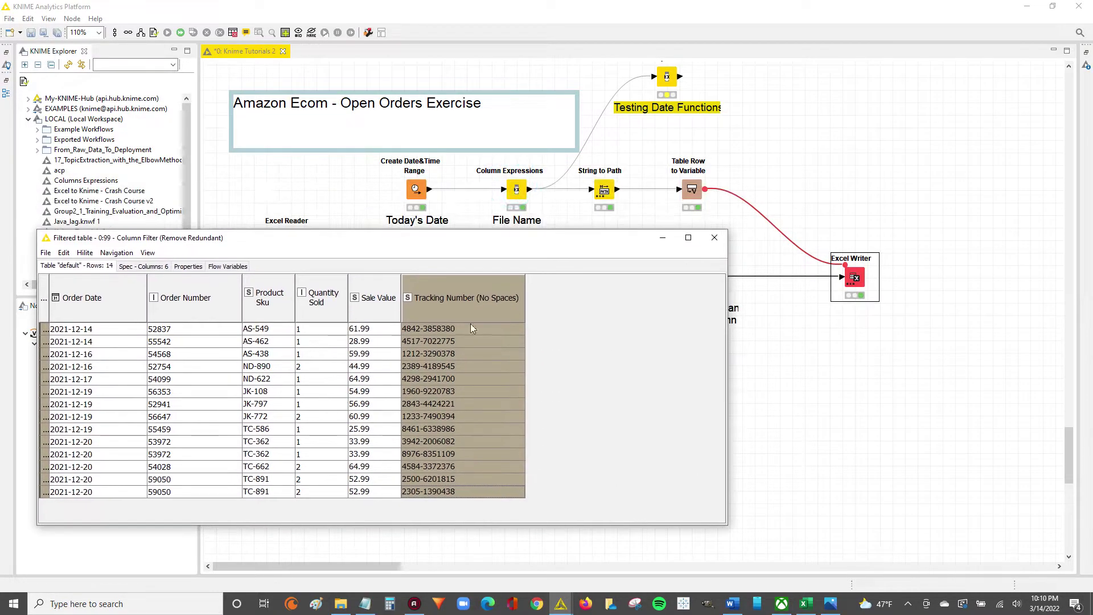
# Step: Widen the Tracking Number (No Spaces) column and select all 14 of its values
pyautogui.moveTo(470, 328); pyautogui.dragTo(458, 489)
pyautogui.moveTo(525, 311); pyautogui.dragTo(540, 313)
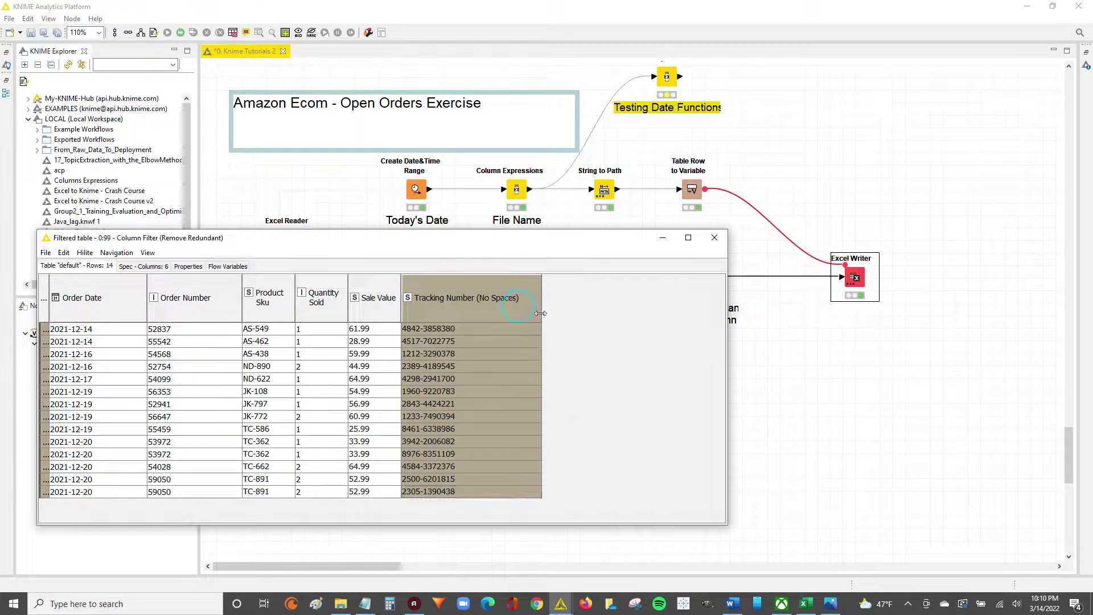
pyautogui.moveTo(602, 237); pyautogui.dragTo(649, 278)
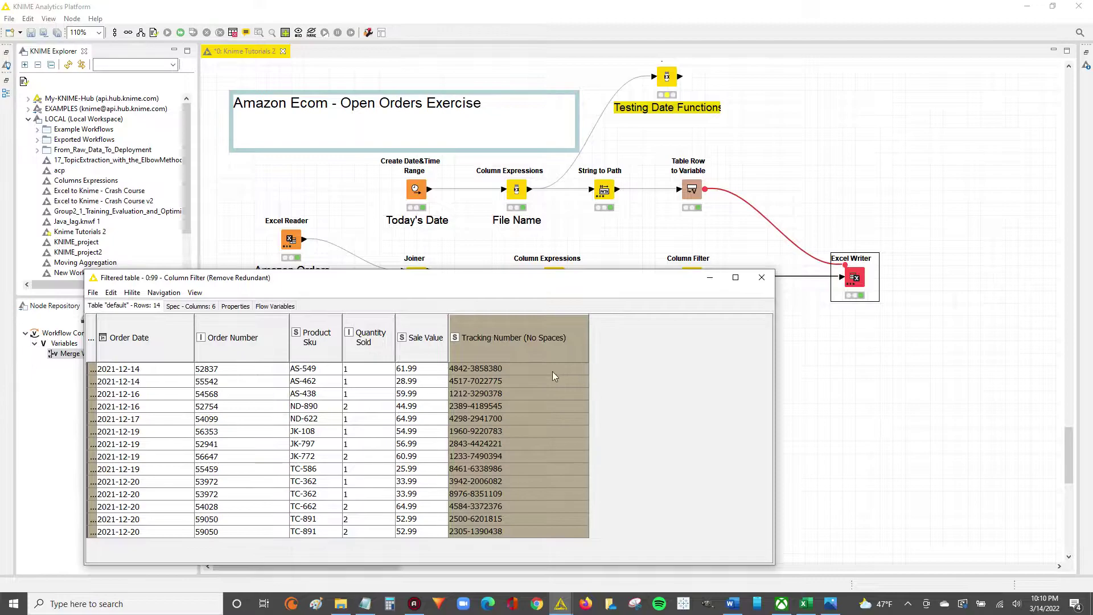
pyautogui.moveTo(551, 369); pyautogui.dragTo(532, 535)
pyautogui.moveTo(554, 369); pyautogui.dragTo(542, 545)
pyautogui.moveTo(519, 369); pyautogui.dragTo(521, 538)
# Step: Close the filtered table, briefly reopen the Column Filter's output, and close it again
pyautogui.click(761, 278)
pyautogui.click(692, 279)
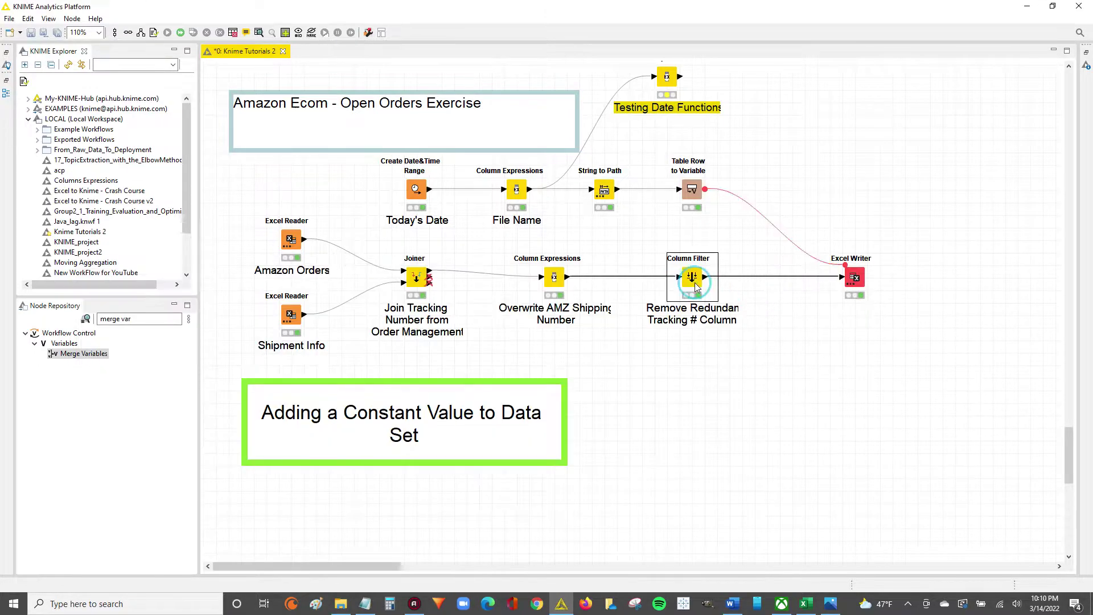
pyautogui.rightClick(697, 282)
pyautogui.click(737, 540)
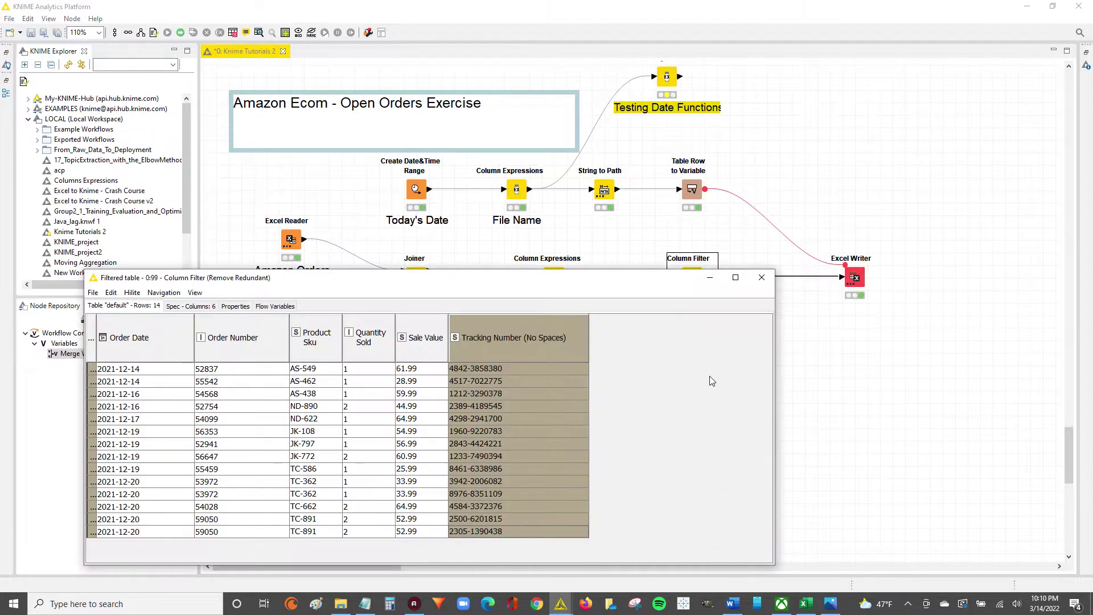
pyautogui.click(765, 275)
# Step: Search the Node Repository for 'constant' and place a connected Constant Value Column node below Column Filter
pyautogui.click(136, 318)
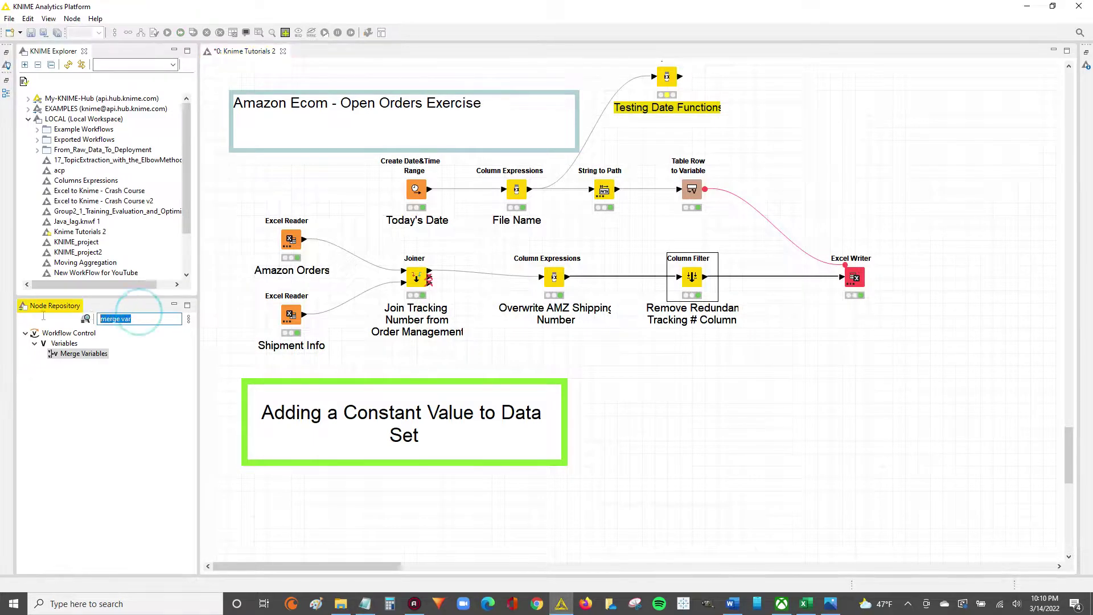
pyautogui.press('BackSpace')
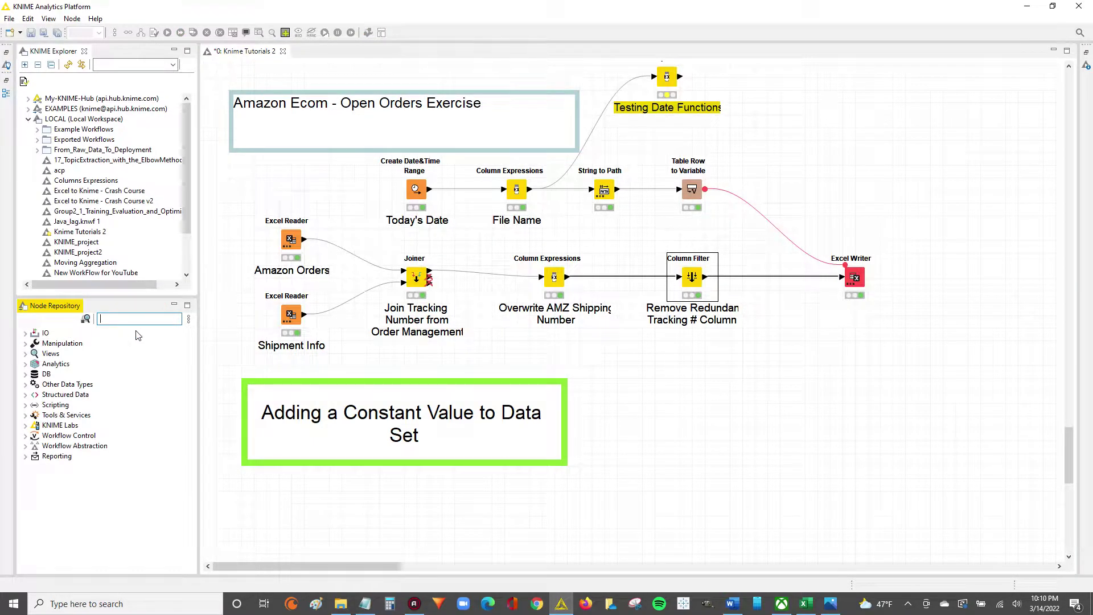
pyautogui.write('constant')
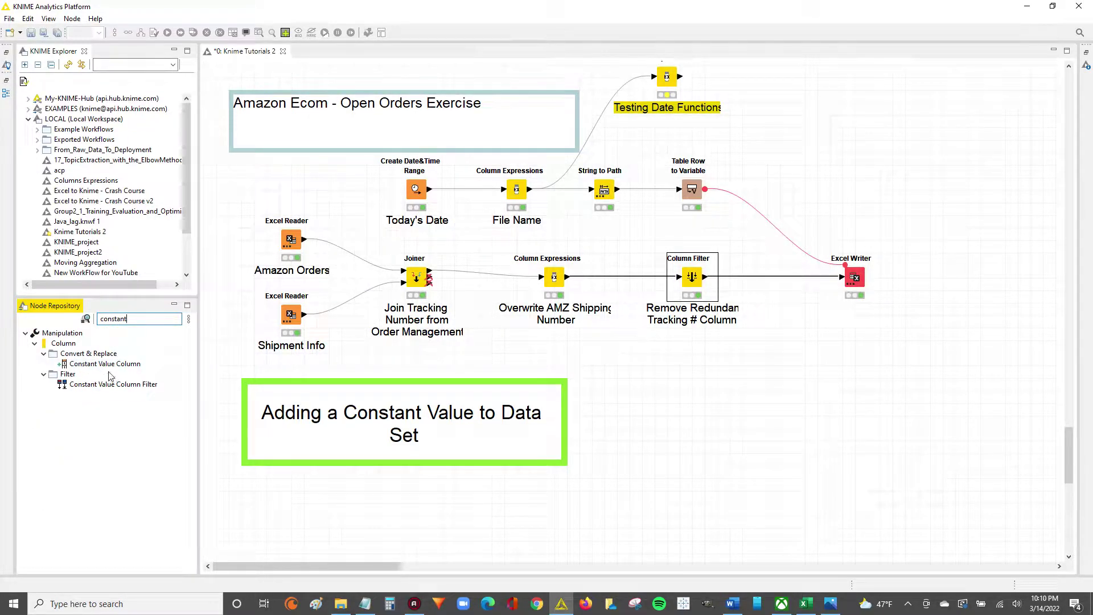
pyautogui.moveTo(105, 363); pyautogui.dragTo(756, 277)
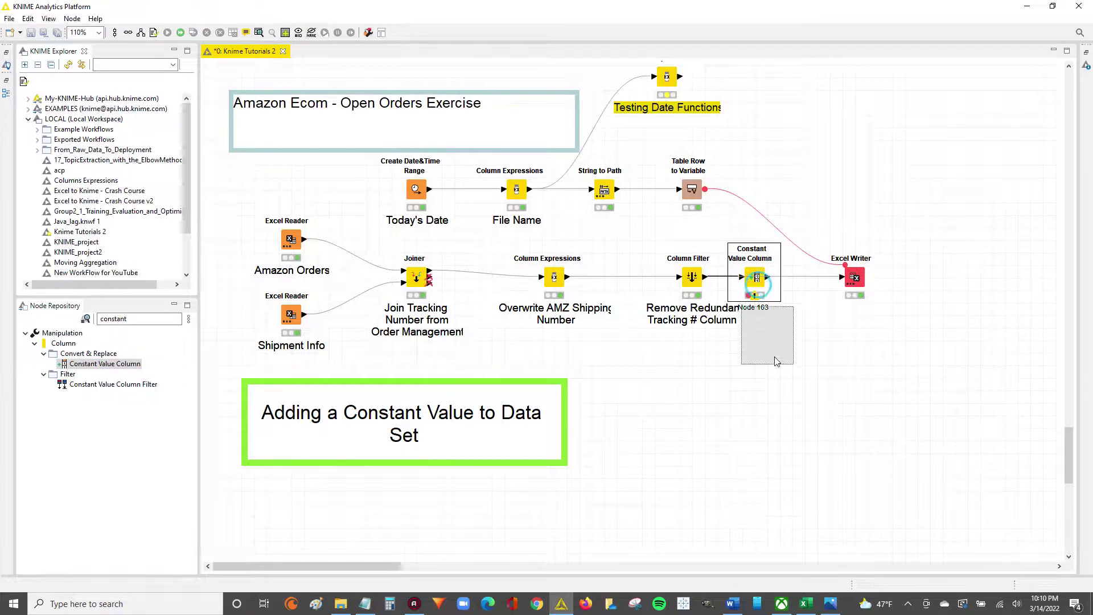
pyautogui.moveTo(775, 360); pyautogui.dragTo(786, 393)
# Step: Open the Constant Value Column settings and switch to appending a new 'Confirmation Date' column
pyautogui.doubleClick(780, 406)
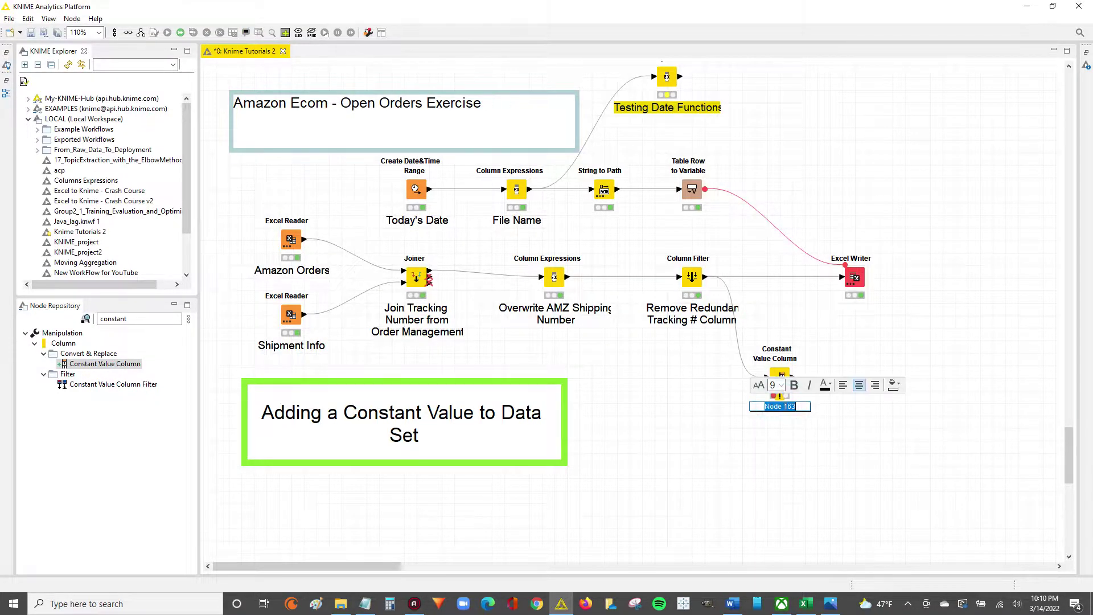
pyautogui.doubleClick(780, 377)
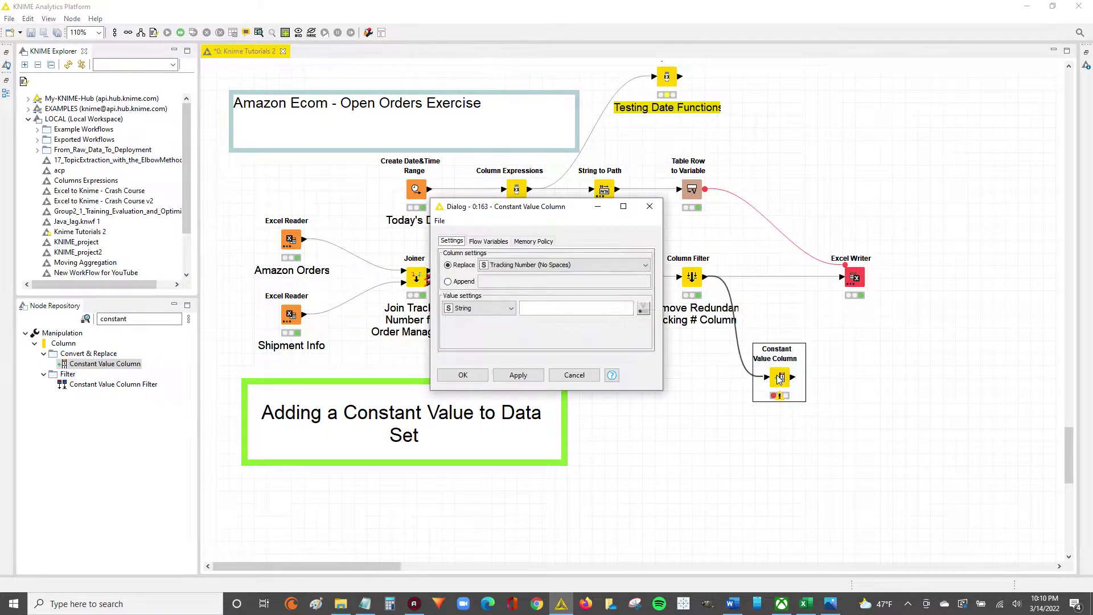
pyautogui.moveTo(519, 212); pyautogui.dragTo(292, 292)
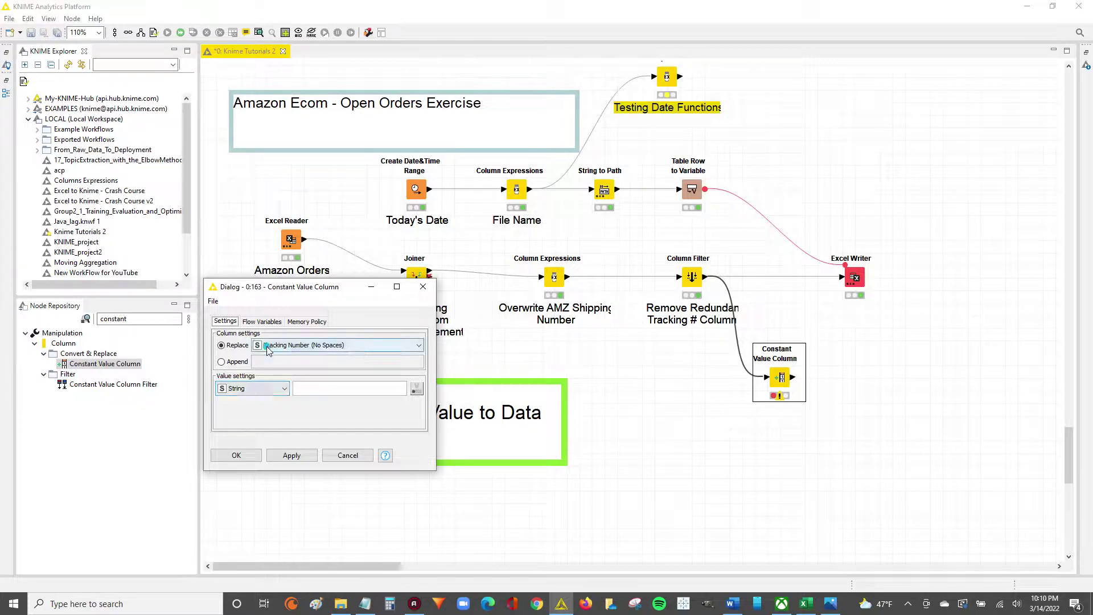
pyautogui.click(285, 346)
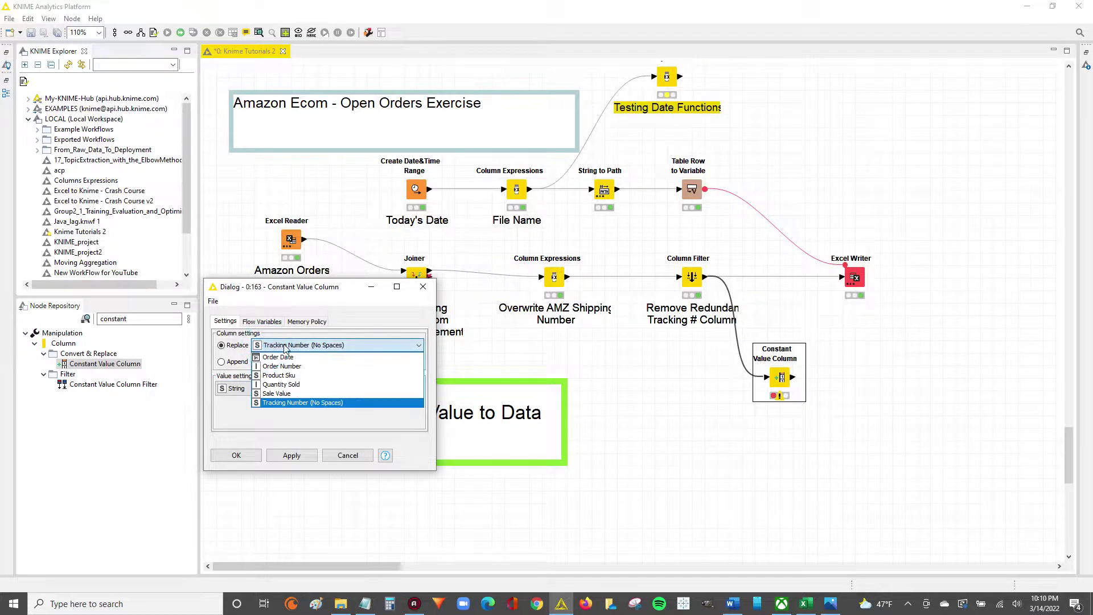
pyautogui.click(227, 364)
pyautogui.click(236, 362)
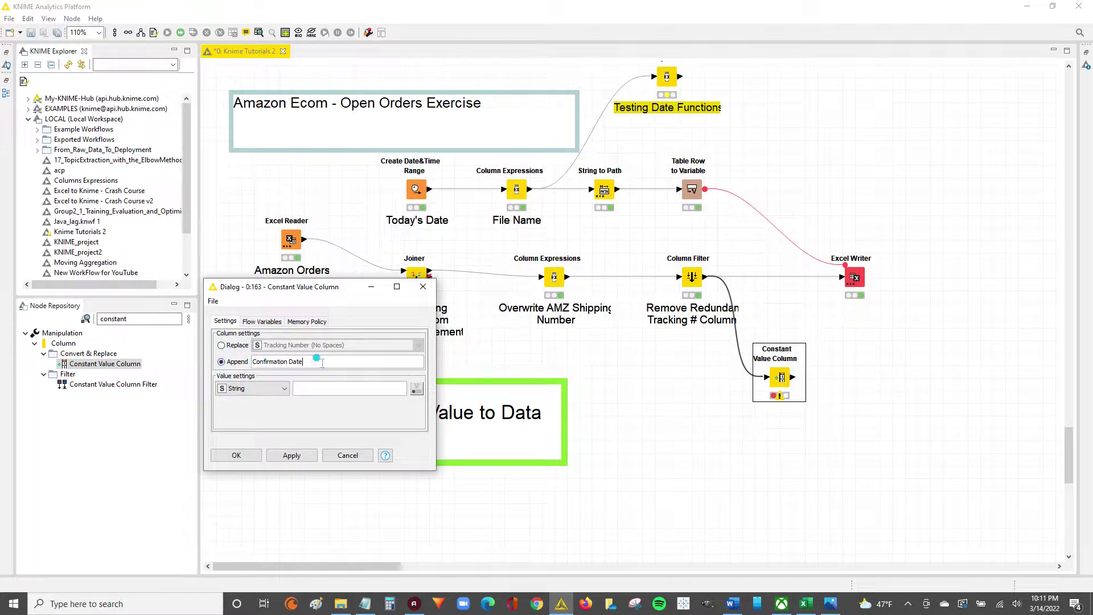
# Step: Browse the value type list, keeping String for now, then reopen it
pyautogui.click(282, 393)
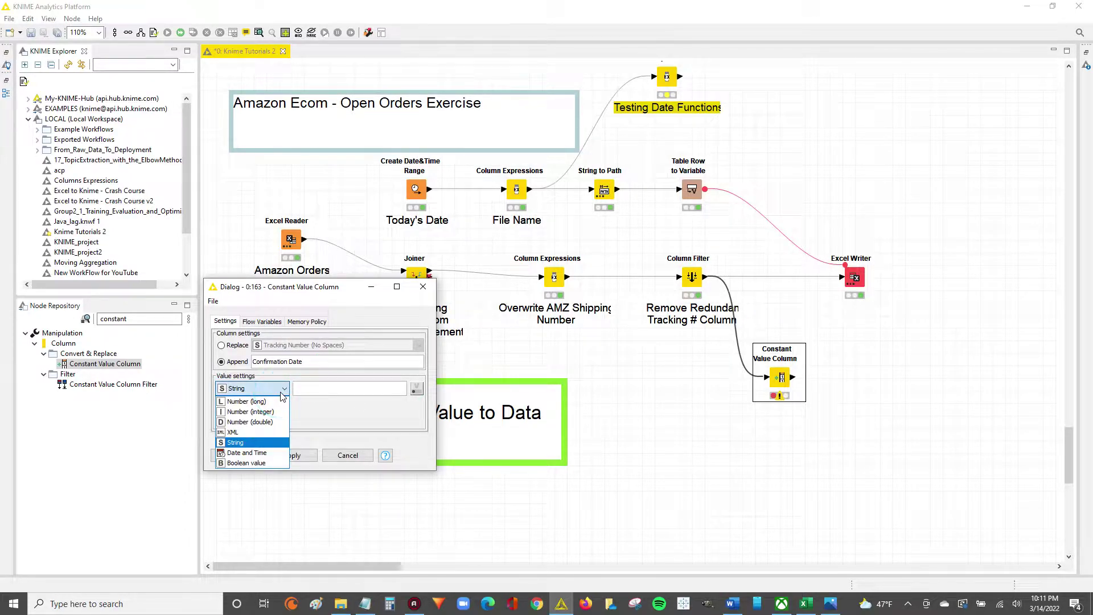
pyautogui.click(308, 389)
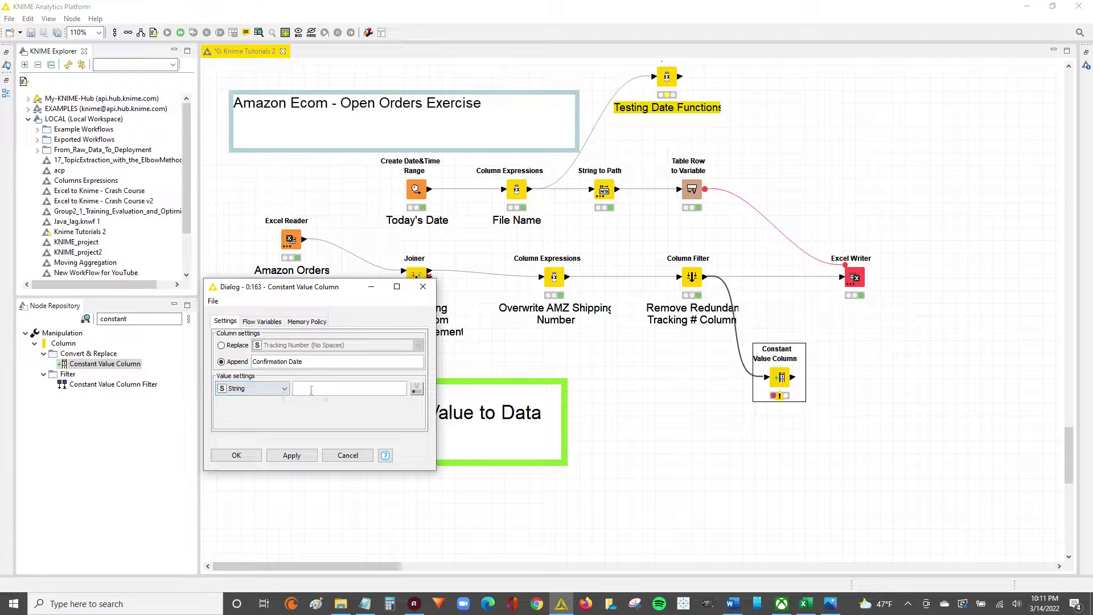
pyautogui.click(282, 390)
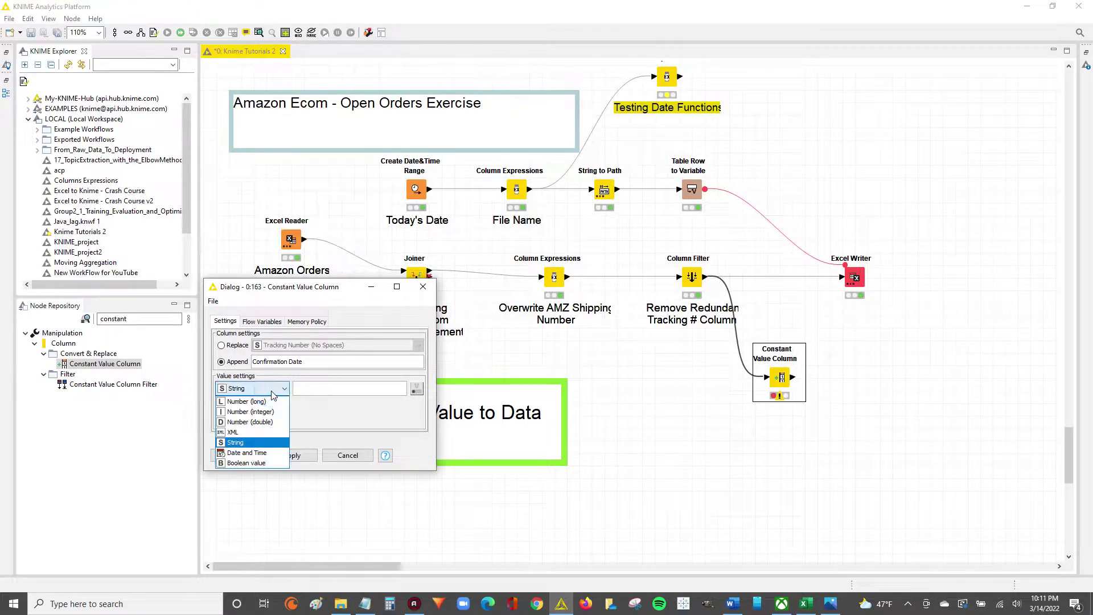
# Step: Make the value a Date and Time with yyyy/dd/MM format, giving 2022/14/03
pyautogui.click(256, 453)
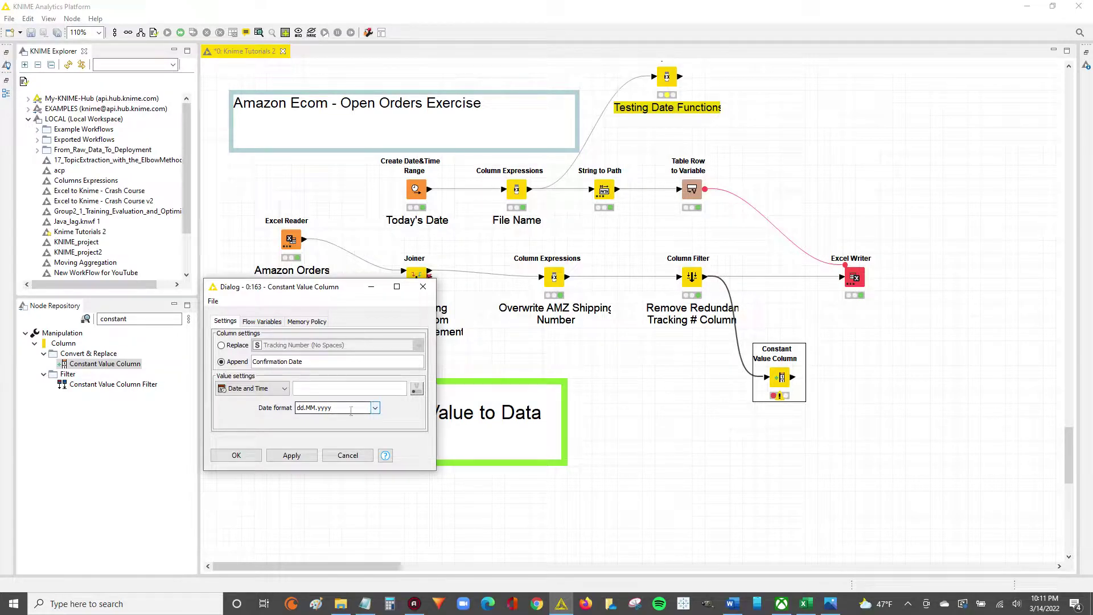
pyautogui.click(375, 408)
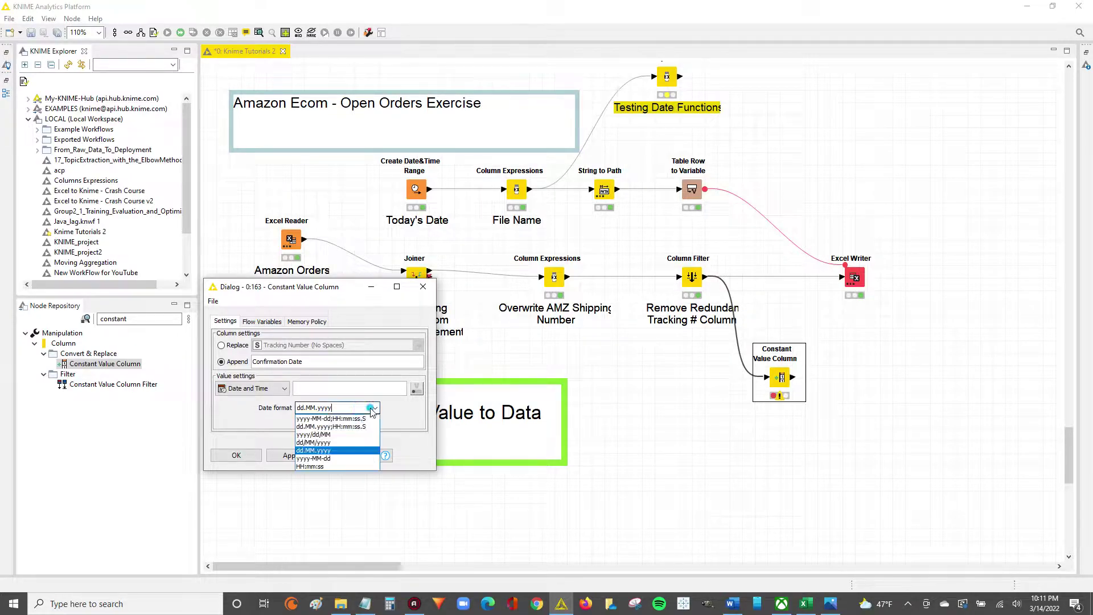
pyautogui.click(320, 434)
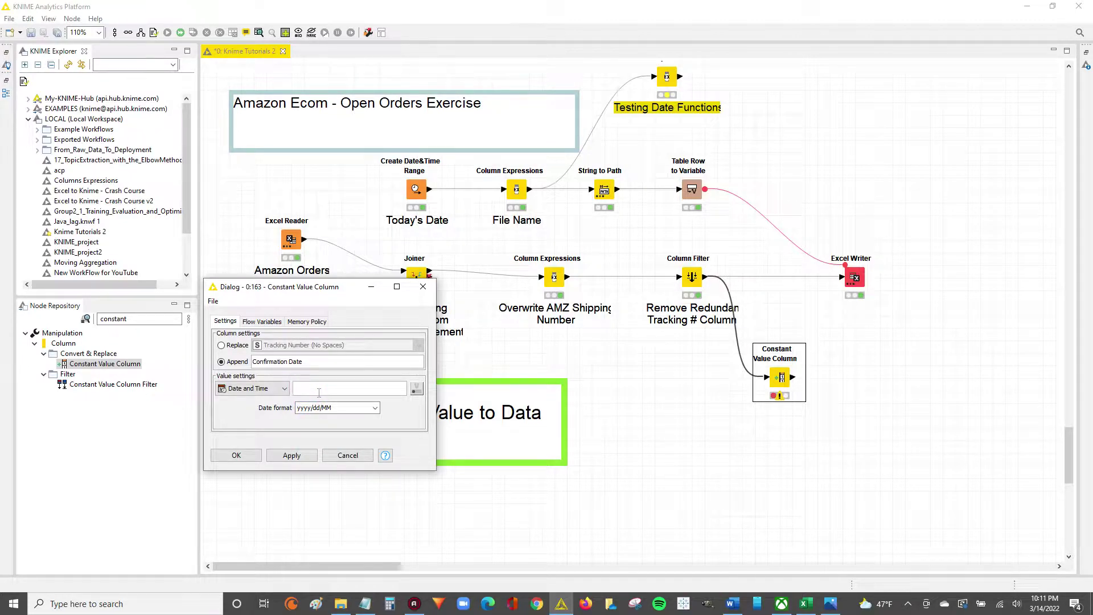
pyautogui.click(319, 392)
# Step: Confirm the Constant Value Column settings with OK and cancel an accidental label edit
pyautogui.click(228, 457)
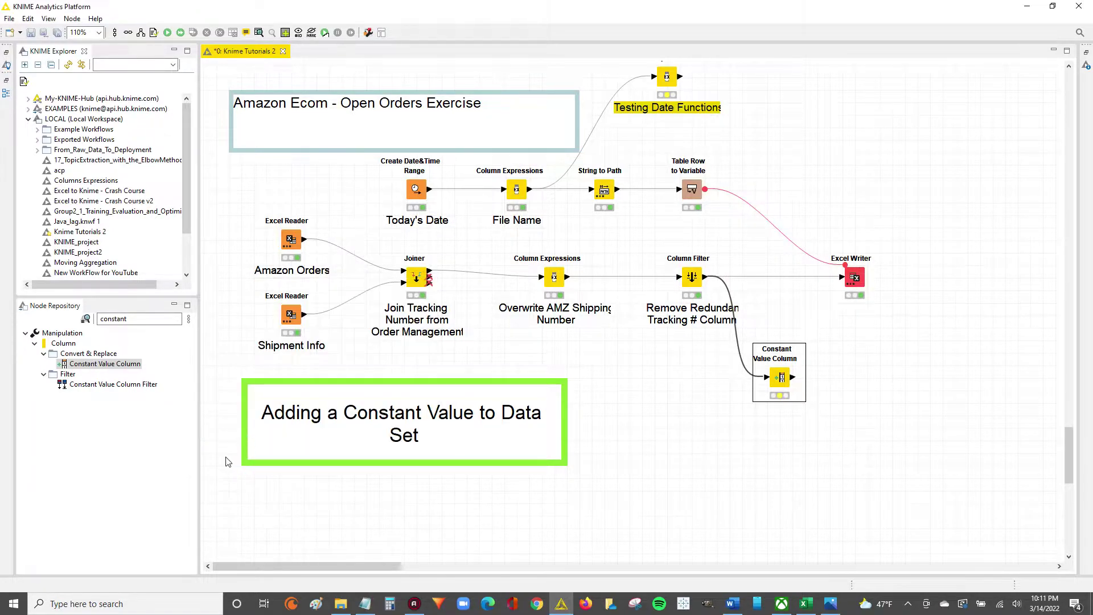
pyautogui.rightClick(783, 380)
pyautogui.doubleClick(785, 408)
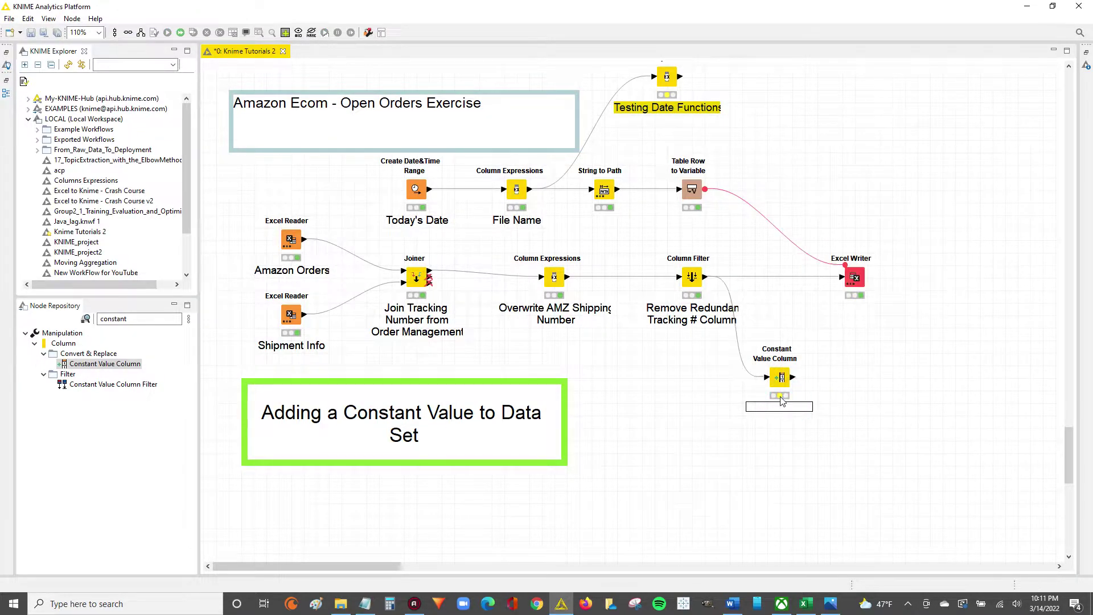
pyautogui.press('Escape')
# Step: Move the 'Adding a Constant Value to Data Set' annotation lower and execute the Constant Value Column node
pyautogui.moveTo(363, 568); pyautogui.dragTo(412, 567)
pyautogui.moveTo(319, 443)
pyautogui.mouseDown()
pyautogui.moveTo(479, 494)
pyautogui.moveTo(582, 489)
pyautogui.mouseUp()
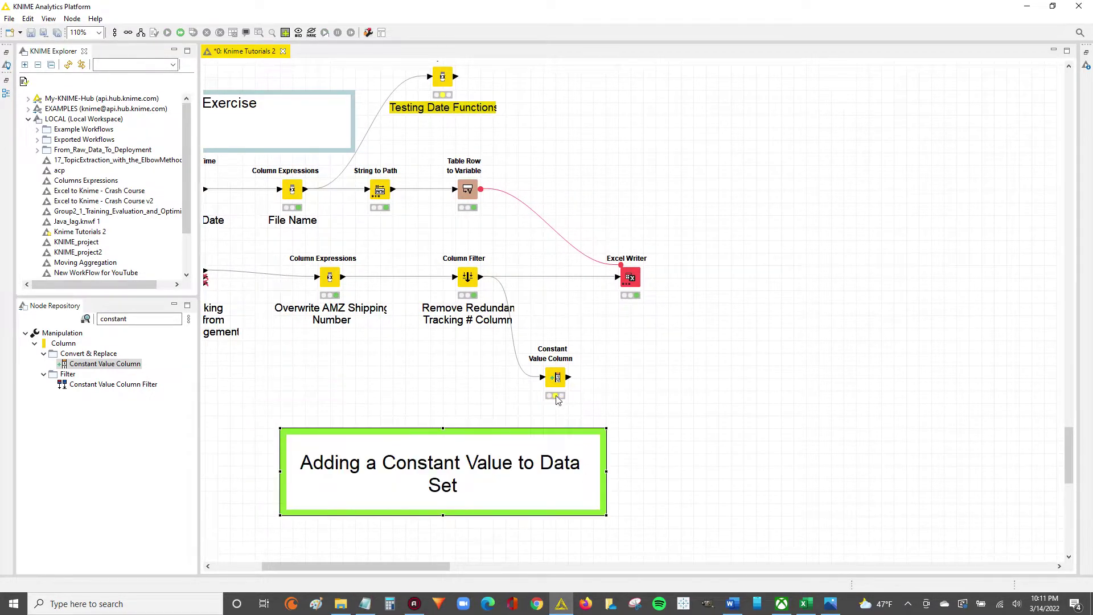
pyautogui.click(557, 397)
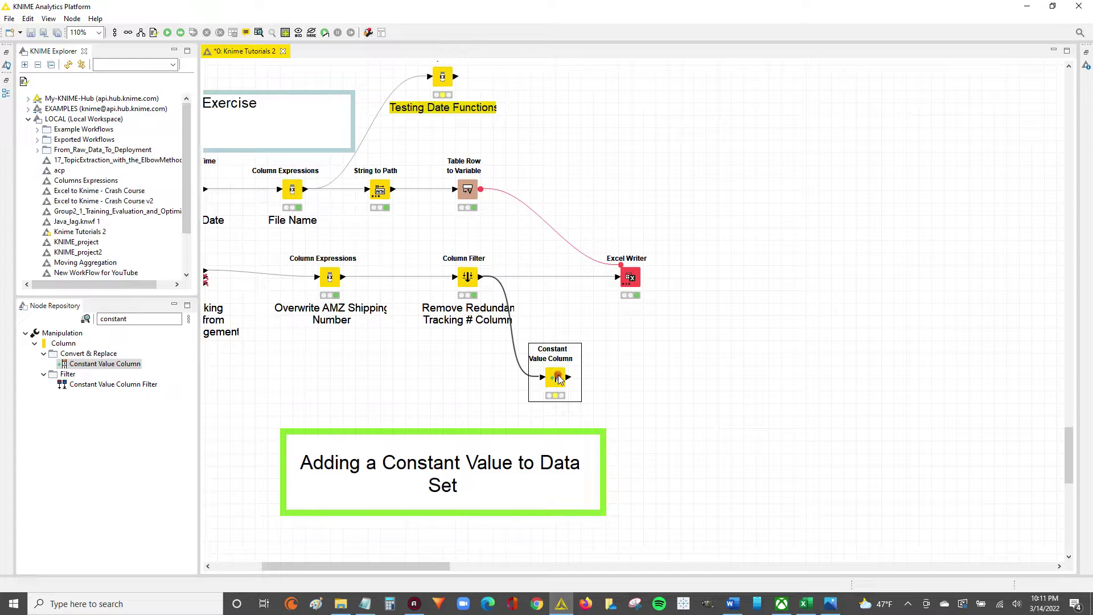
pyautogui.rightClick(558, 380)
pyautogui.click(598, 126)
pyautogui.rightClick(473, 279)
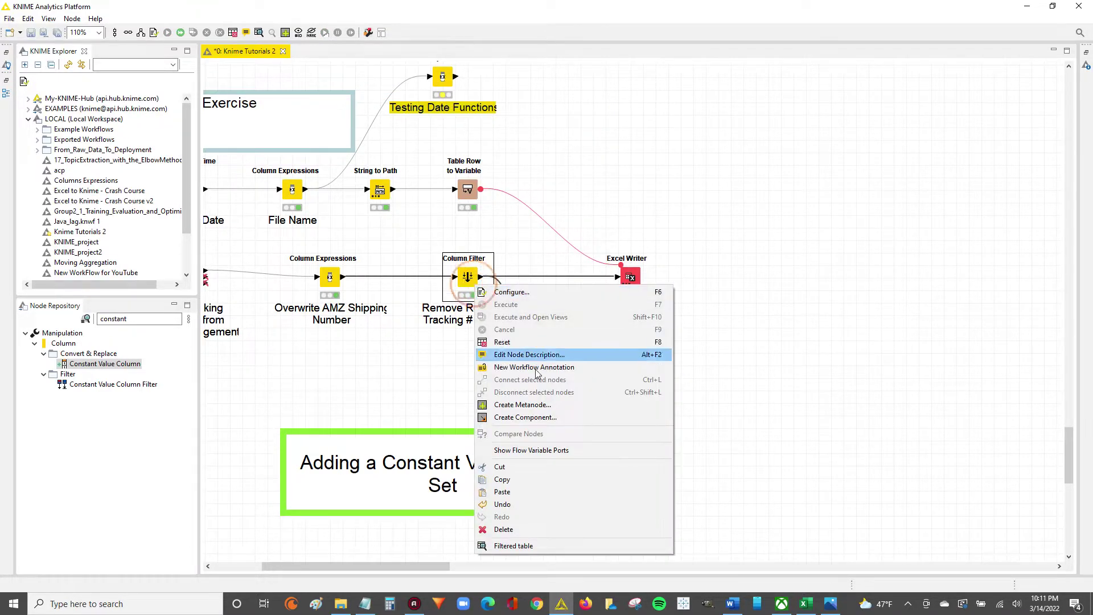
pyautogui.click(525, 544)
pyautogui.moveTo(119, 394); pyautogui.dragTo(527, 530)
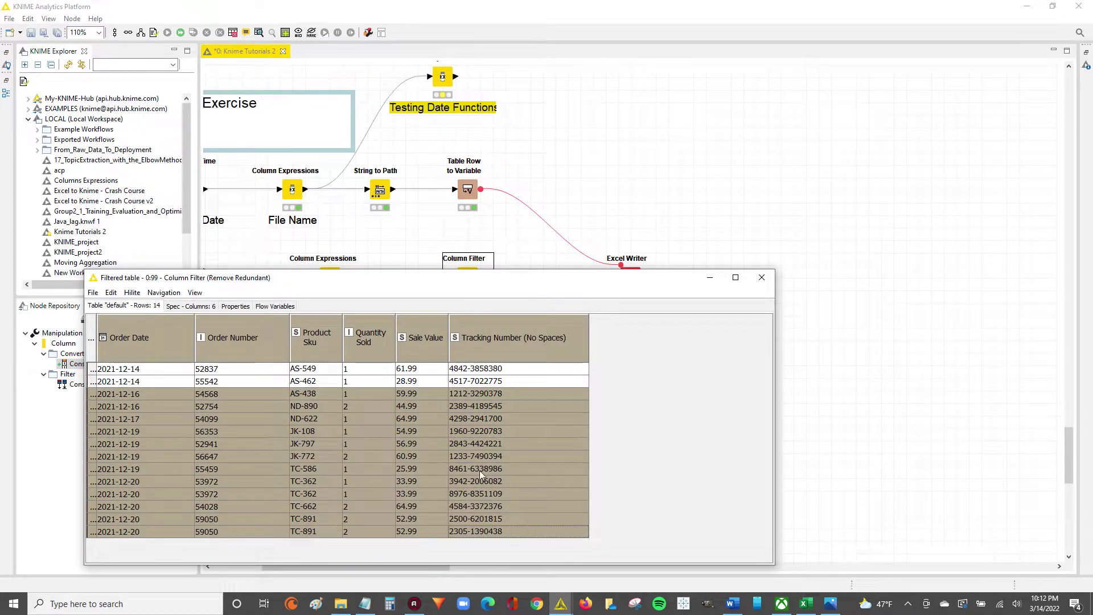
pyautogui.click(761, 277)
pyautogui.click(557, 377)
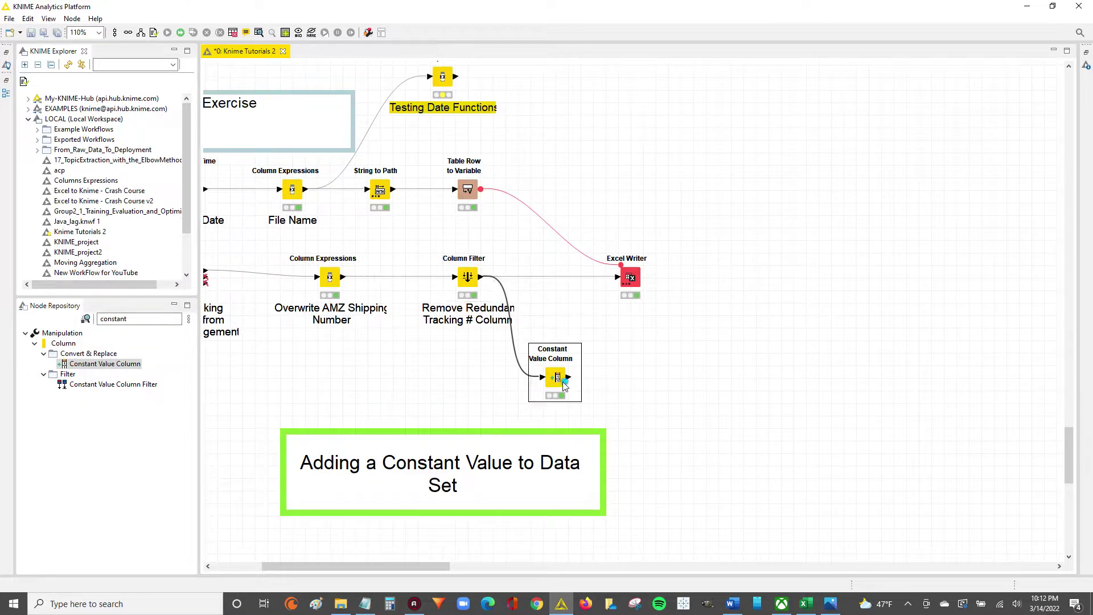
pyautogui.rightClick(560, 378)
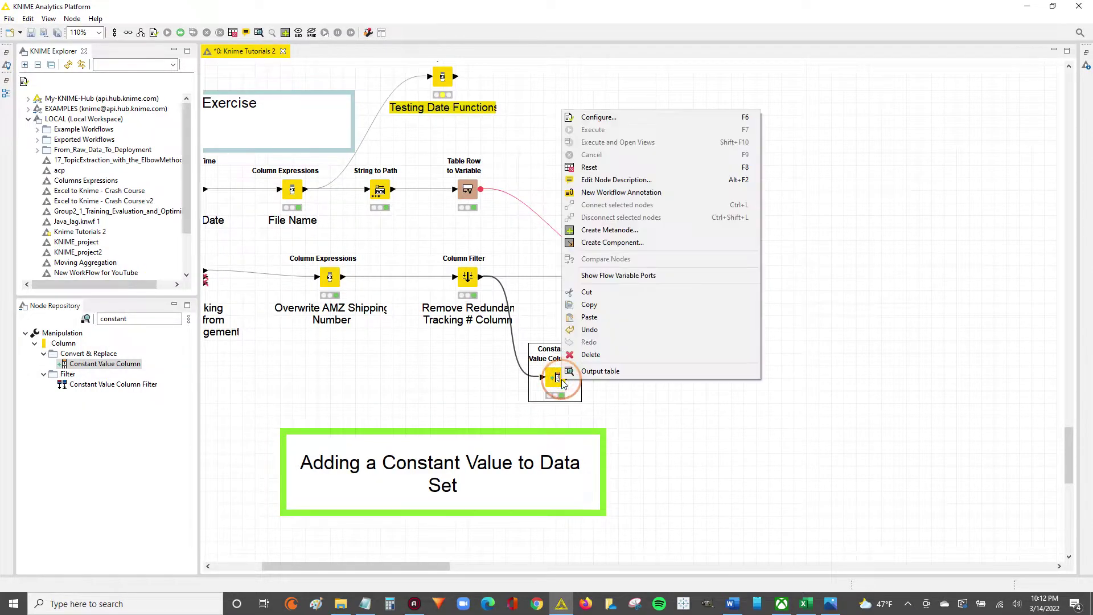
pyautogui.click(599, 373)
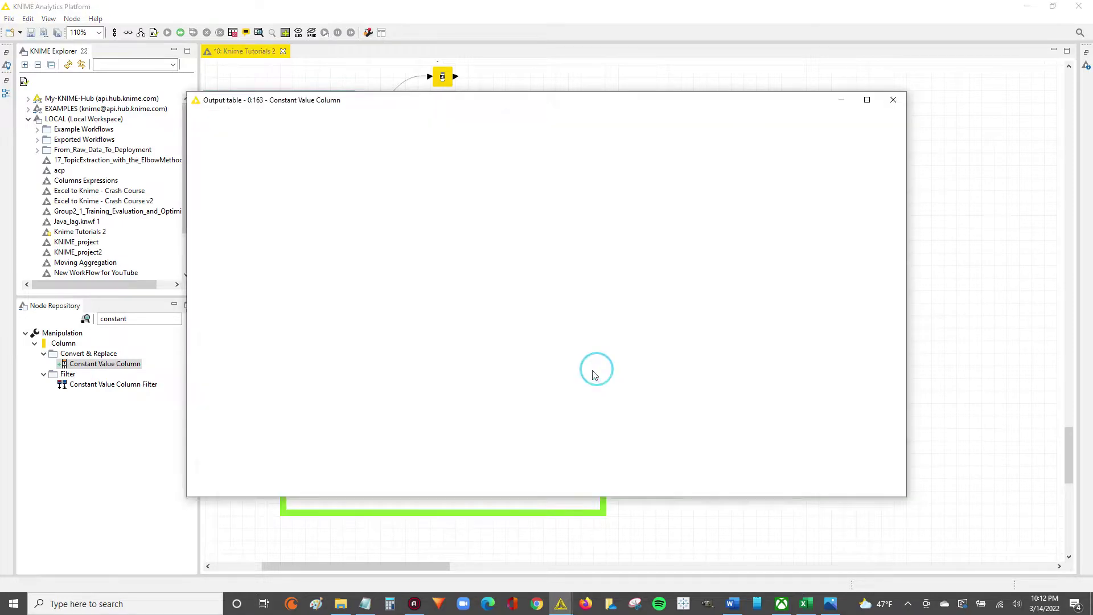
pyautogui.click(297, 115)
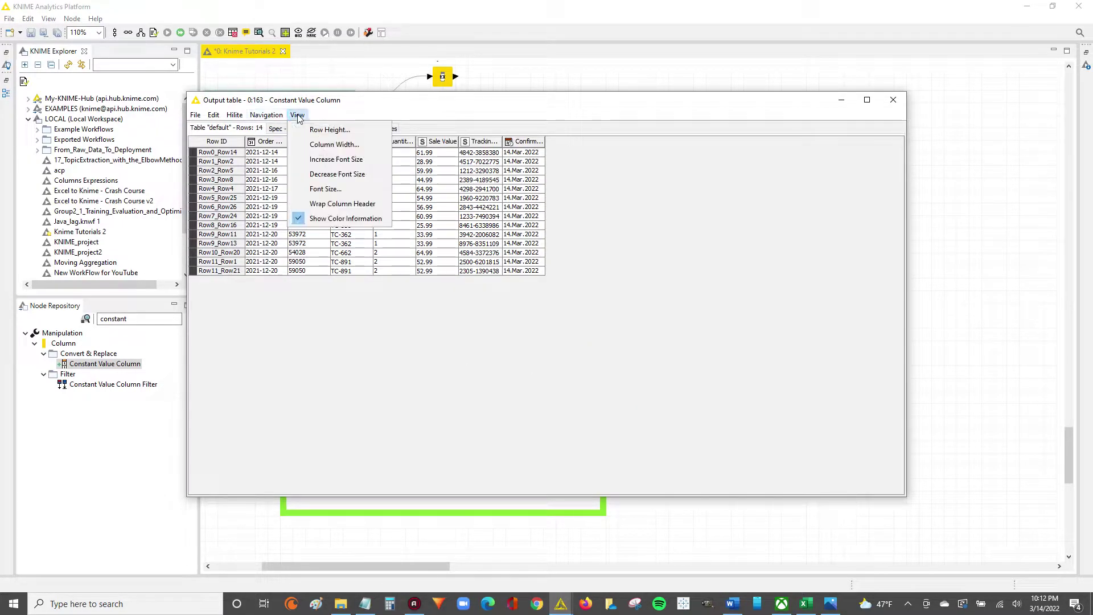
pyautogui.click(336, 160)
pyautogui.click(302, 115)
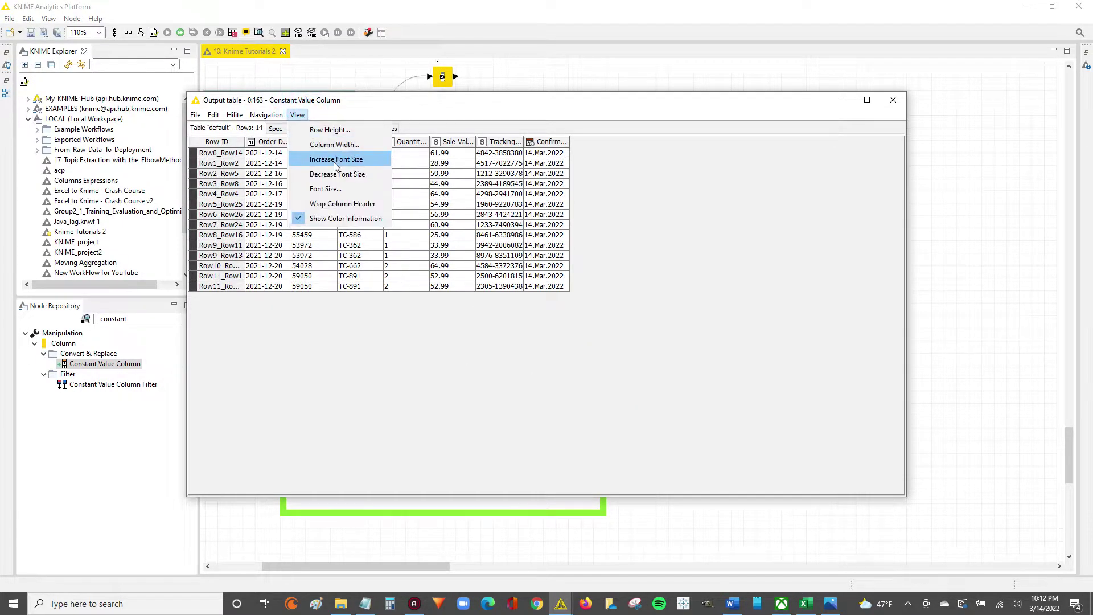
pyautogui.click(336, 159)
pyautogui.click(297, 115)
pyautogui.click(336, 160)
pyautogui.click(302, 116)
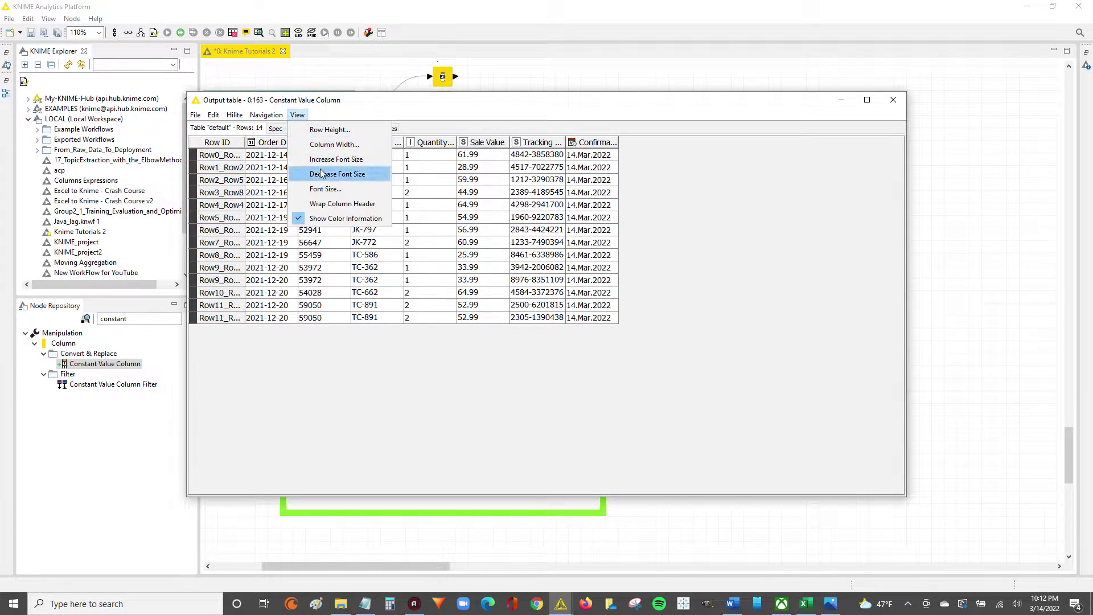
pyautogui.click(330, 159)
pyautogui.click(297, 115)
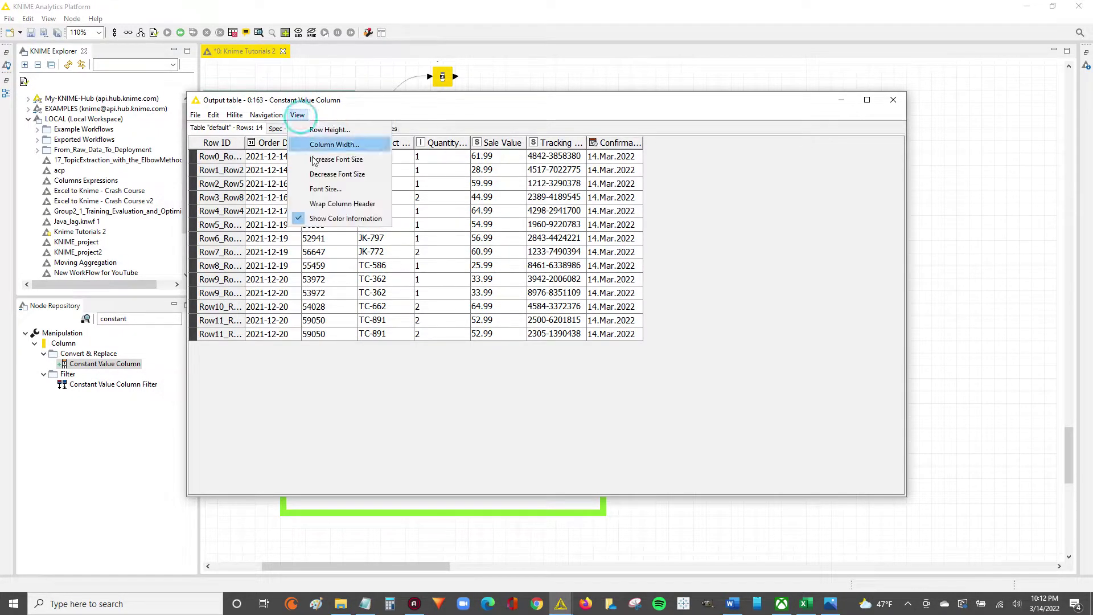
pyautogui.click(331, 203)
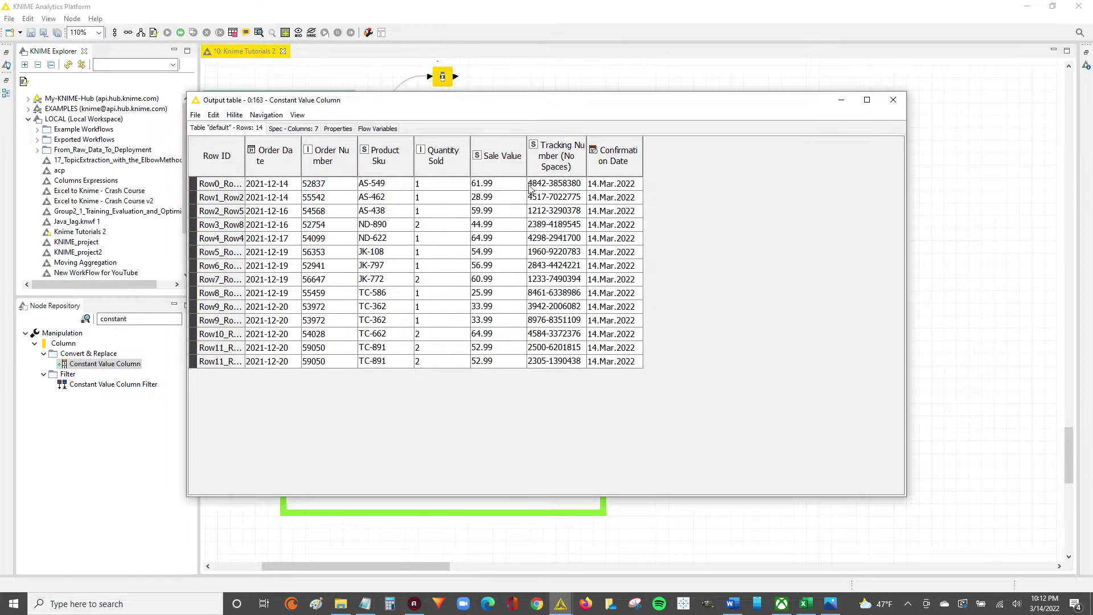
pyautogui.click(636, 157)
pyautogui.moveTo(639, 185); pyautogui.dragTo(280, 187)
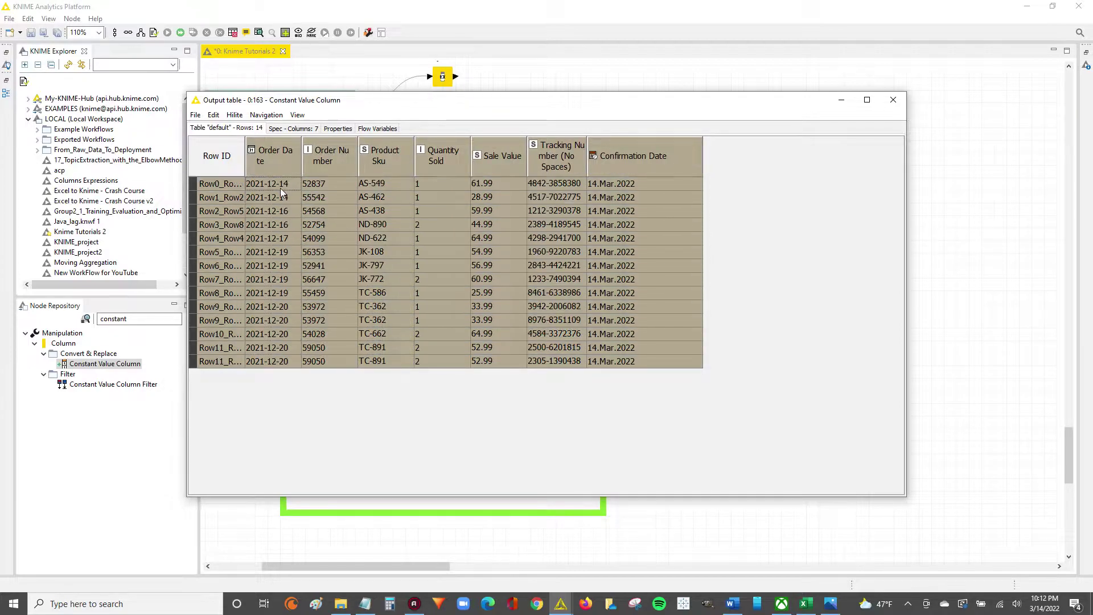
pyautogui.moveTo(653, 191); pyautogui.dragTo(651, 361)
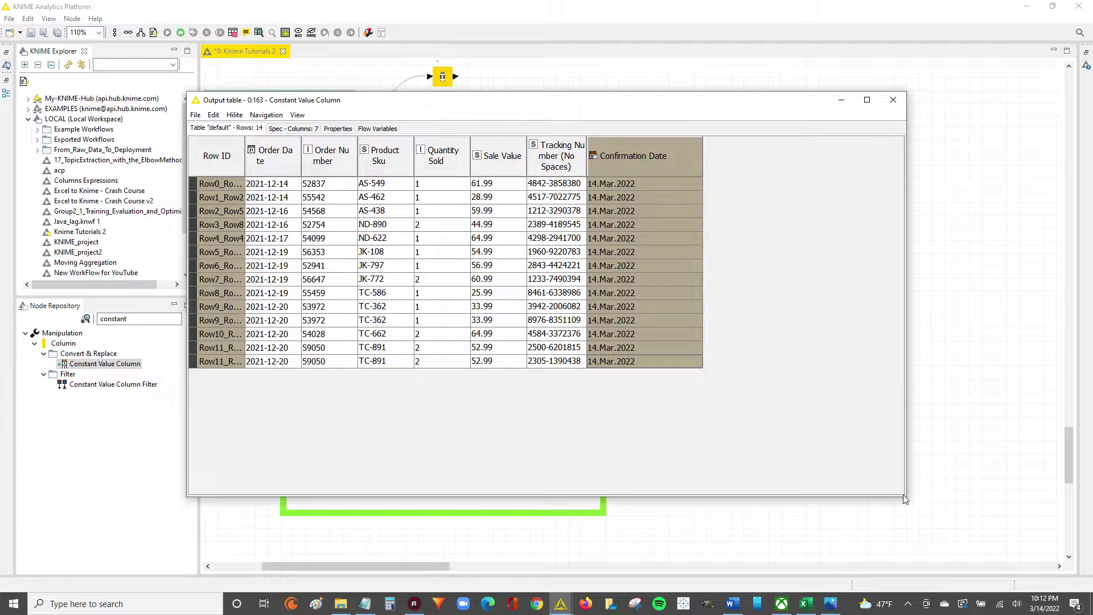
pyautogui.moveTo(905, 498); pyautogui.dragTo(728, 393)
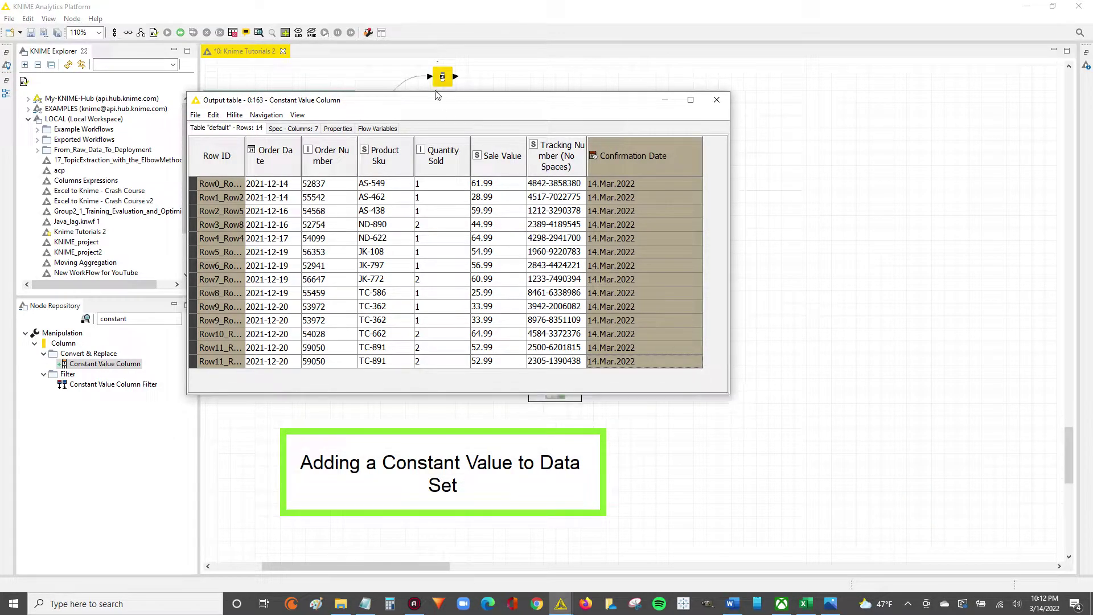
pyautogui.moveTo(437, 94)
pyautogui.mouseDown()
pyautogui.moveTo(436, 120)
pyautogui.moveTo(436, 94)
pyautogui.moveTo(369, 216)
pyautogui.moveTo(297, 263)
pyautogui.mouseUp()
pyautogui.click(615, 249)
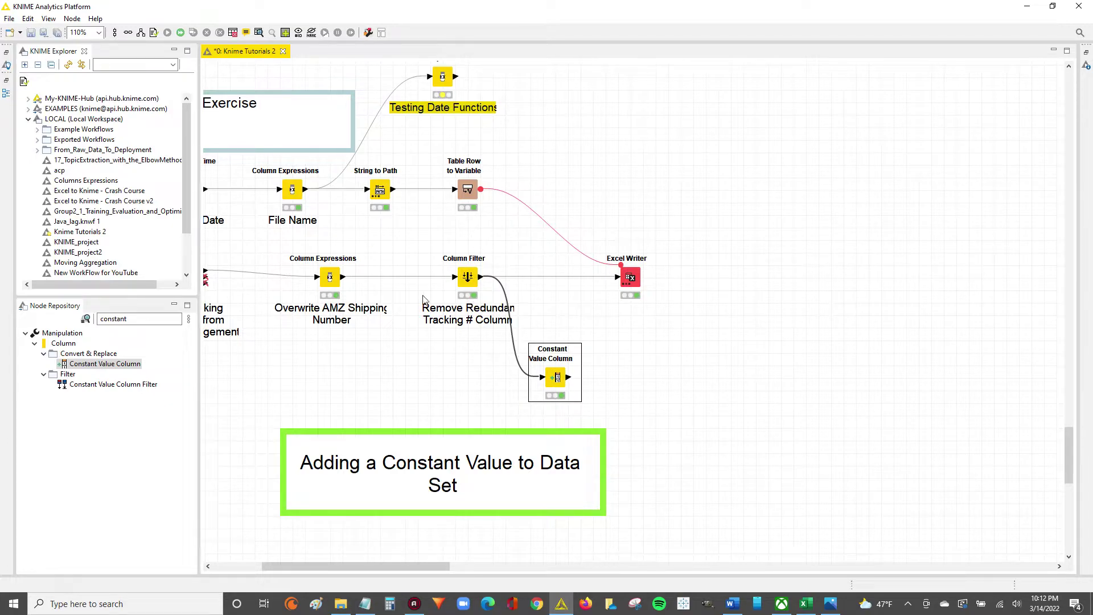
pyautogui.moveTo(445, 567); pyautogui.dragTo(385, 574)
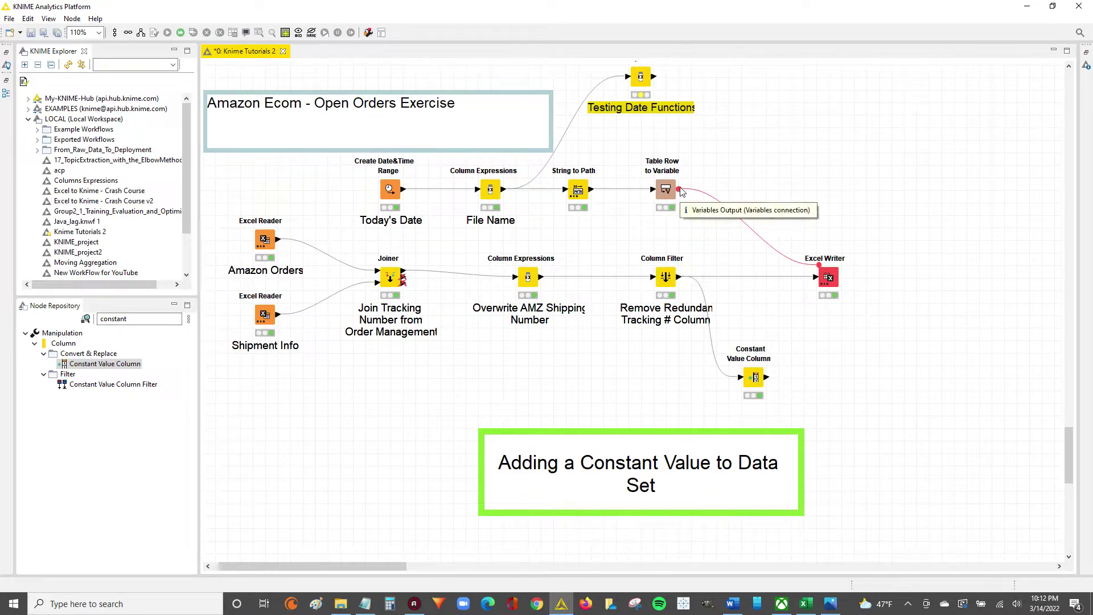
pyautogui.moveTo(679, 189); pyautogui.dragTo(724, 224)
pyautogui.click(647, 210)
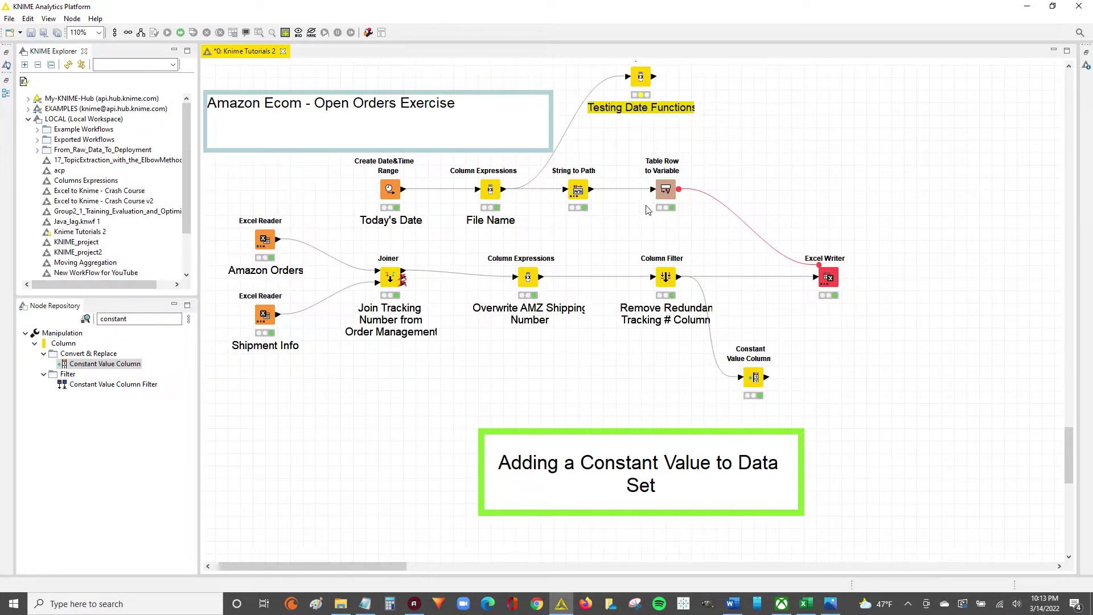
# Step: Review the Today's Date node's execution date&time option and File Date column name
pyautogui.rightClick(386, 200)
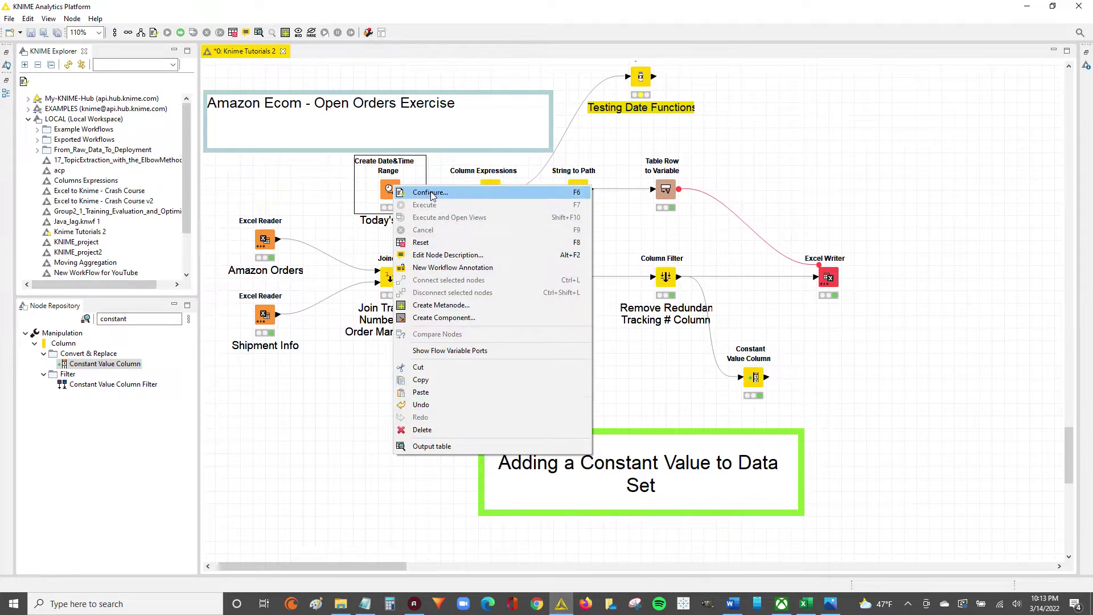
pyautogui.click(431, 195)
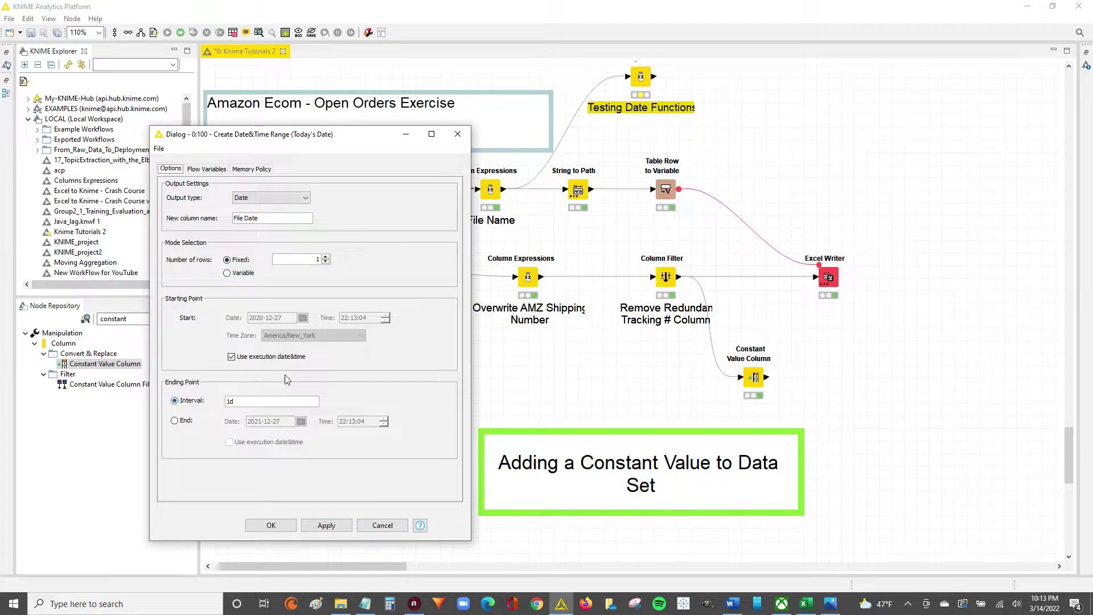
pyautogui.doubleClick(258, 358)
pyautogui.moveTo(268, 221); pyautogui.dragTo(234, 218)
pyautogui.click(281, 219)
# Step: Close the settings unchanged and reset the node with its downstream nodes
pyautogui.click(373, 524)
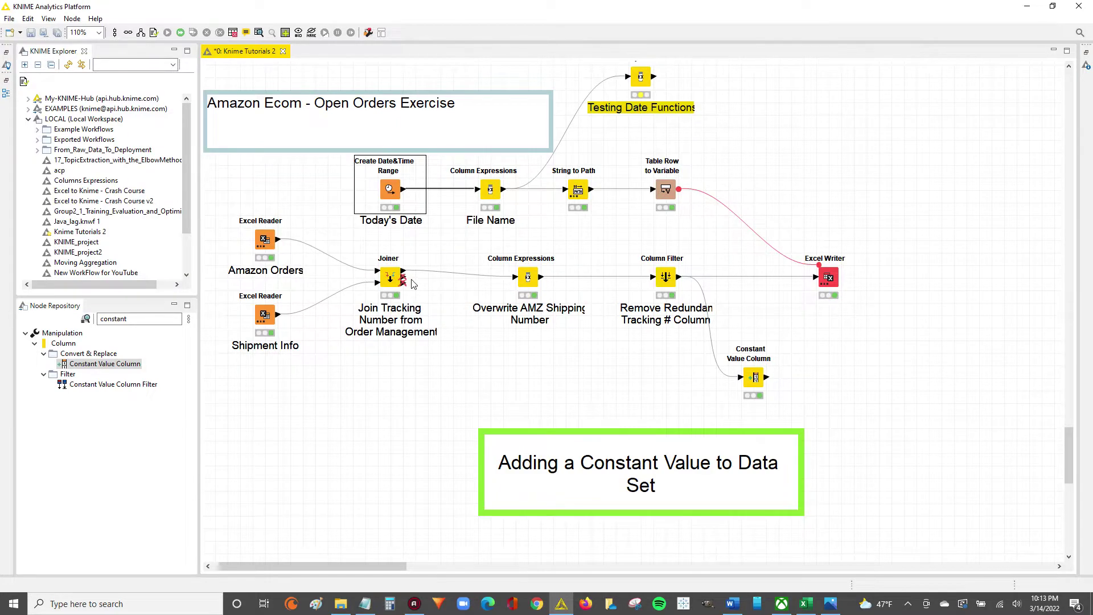
pyautogui.press('F8')
pyautogui.press('Return')
# Step: Execute the Today's Date node and open its output table
pyautogui.rightClick(385, 195)
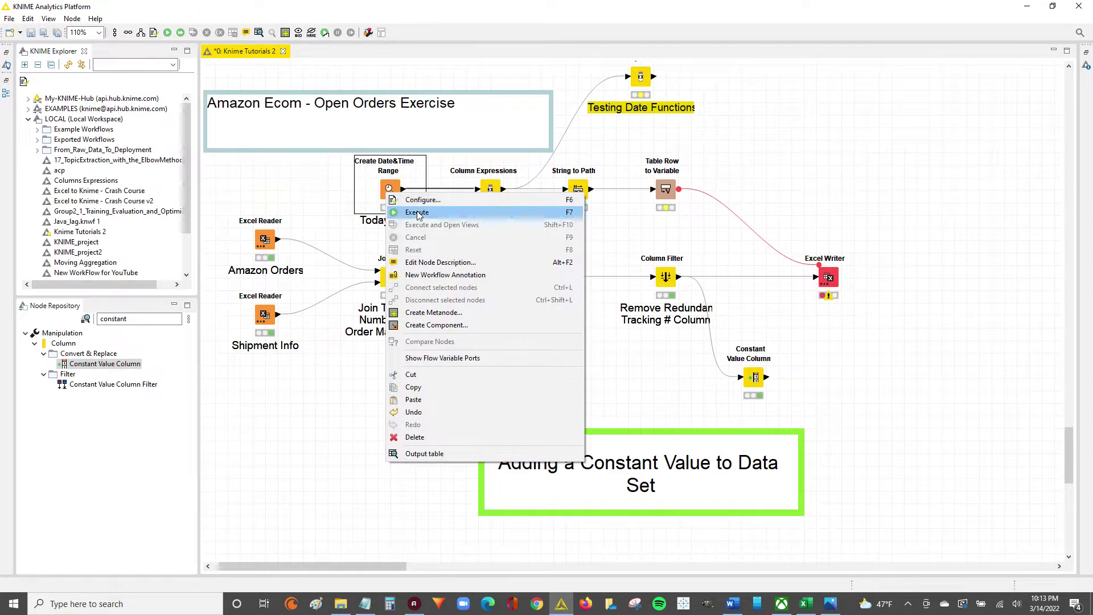
pyautogui.click(417, 210)
pyautogui.rightClick(396, 195)
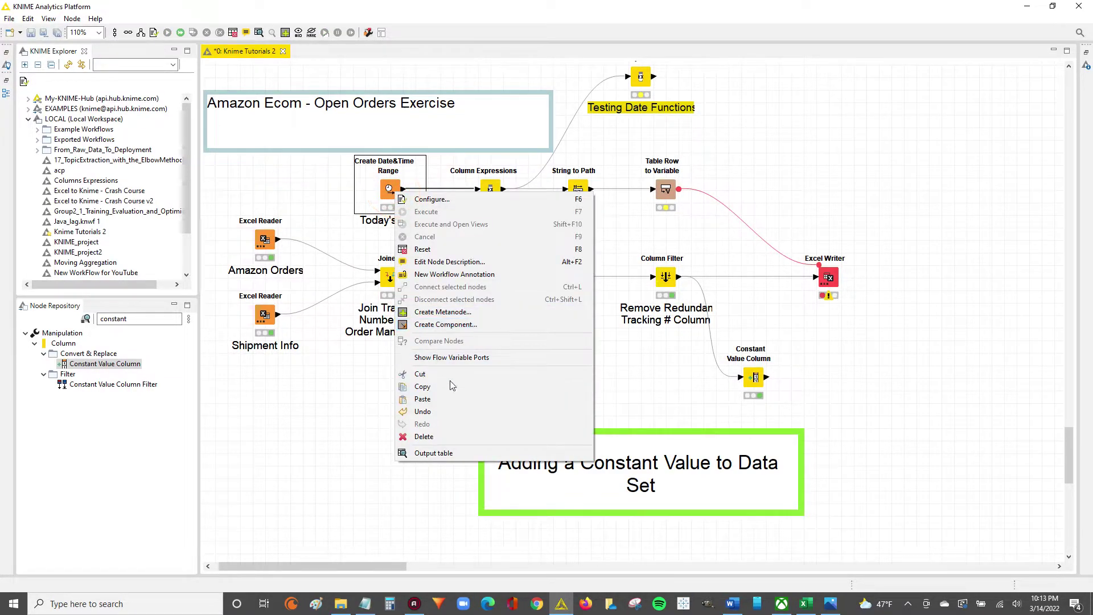
pyautogui.click(440, 453)
# Step: Widen the File Date column to read 2022-03-14, resize Row0, and close the table
pyautogui.moveTo(287, 146); pyautogui.dragTo(337, 146)
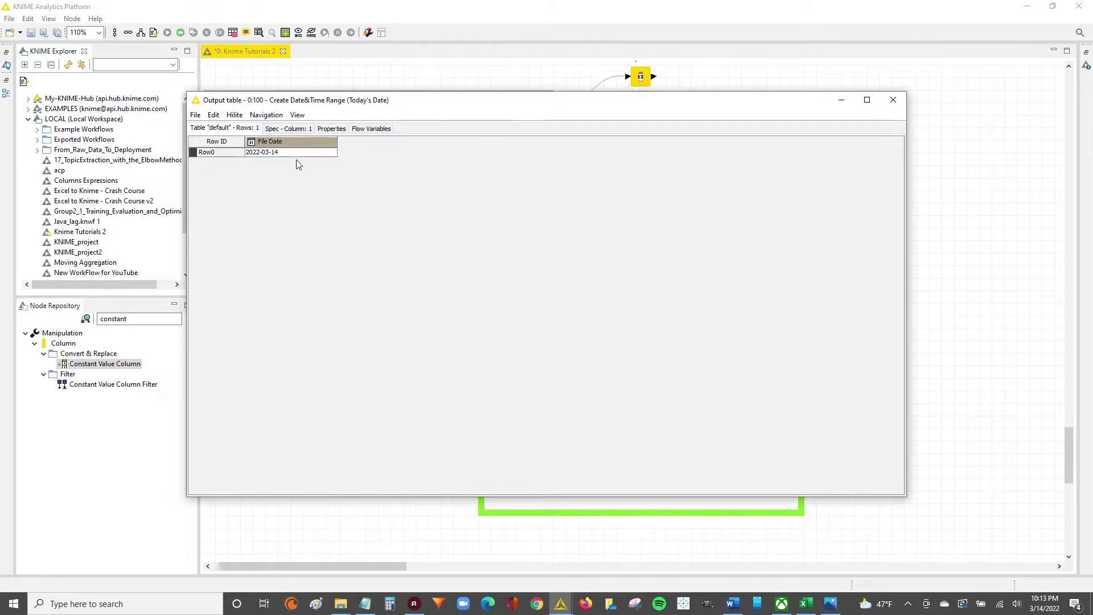
pyautogui.click(240, 154)
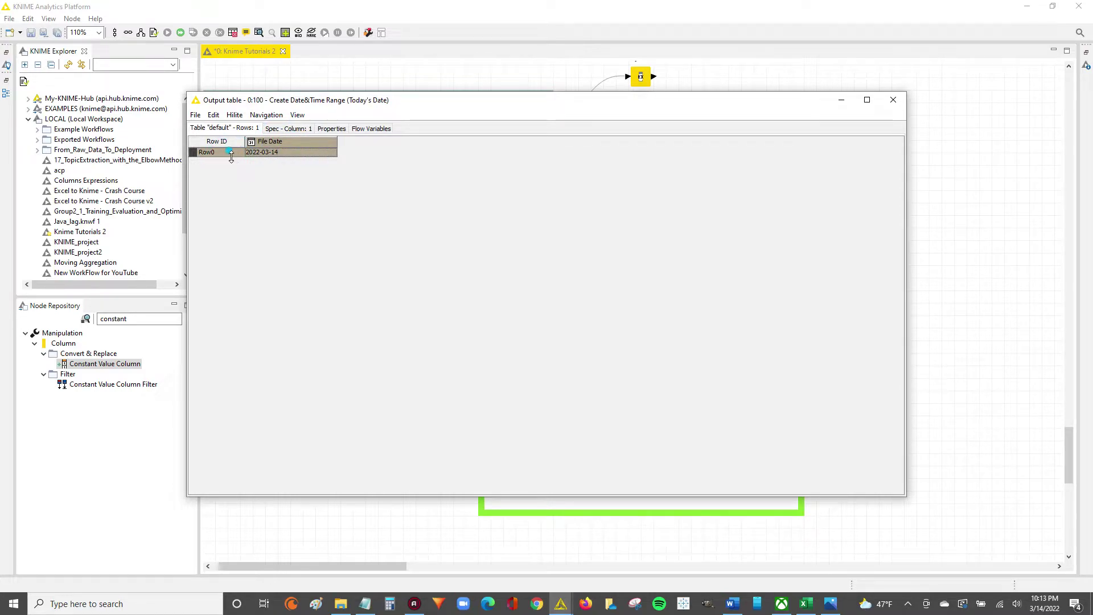
pyautogui.moveTo(231, 156); pyautogui.dragTo(234, 184)
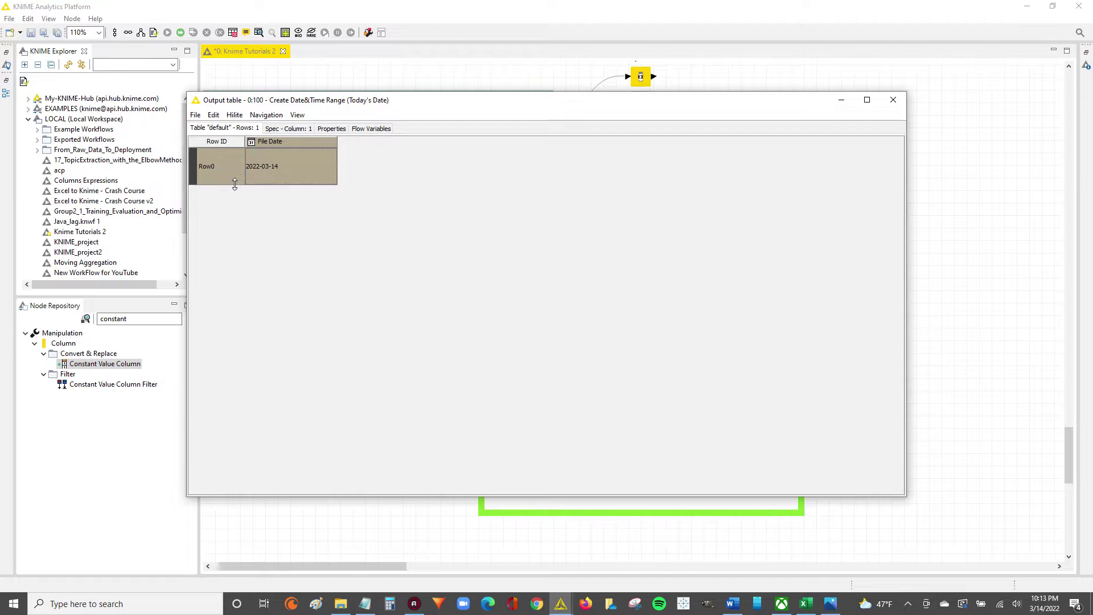
pyautogui.click(897, 103)
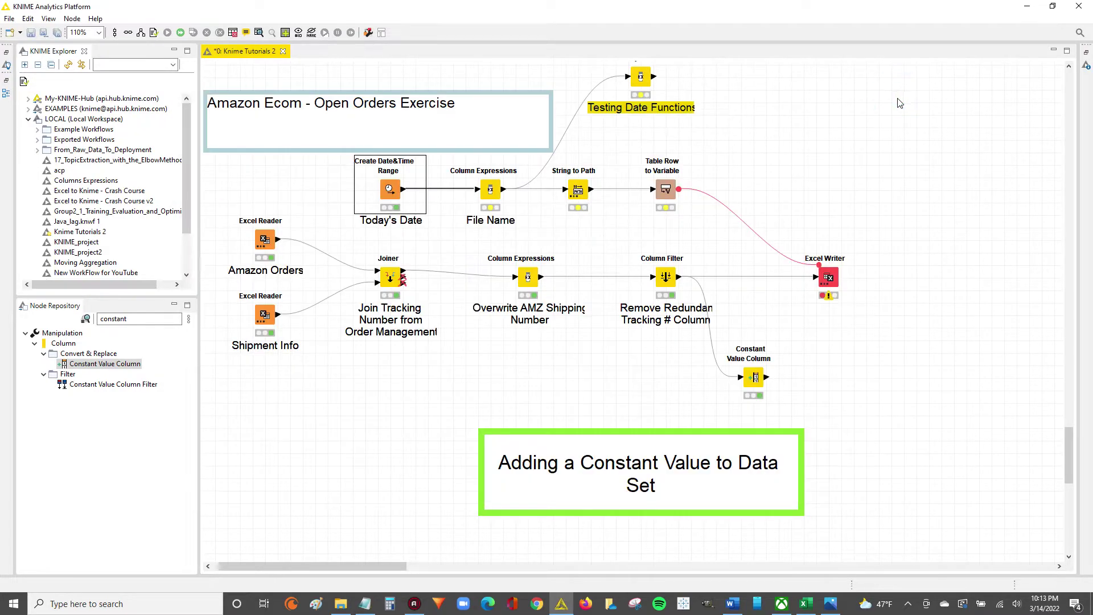
# Step: Review the File Name expressions unchanged, then execute the String to Path node with F7
pyautogui.click(490, 190)
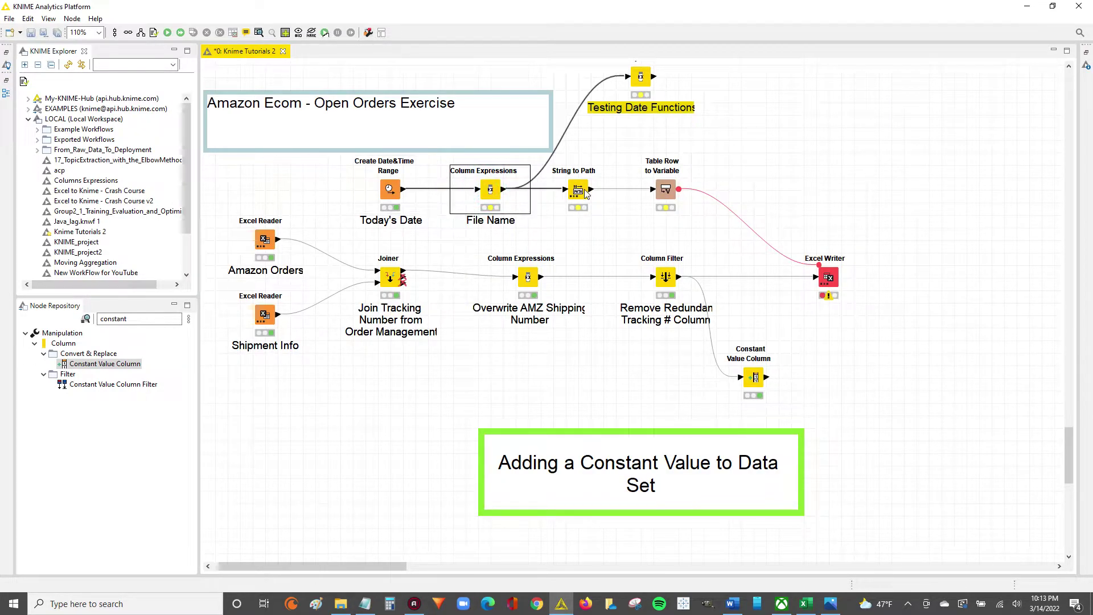
pyautogui.doubleClick(487, 190)
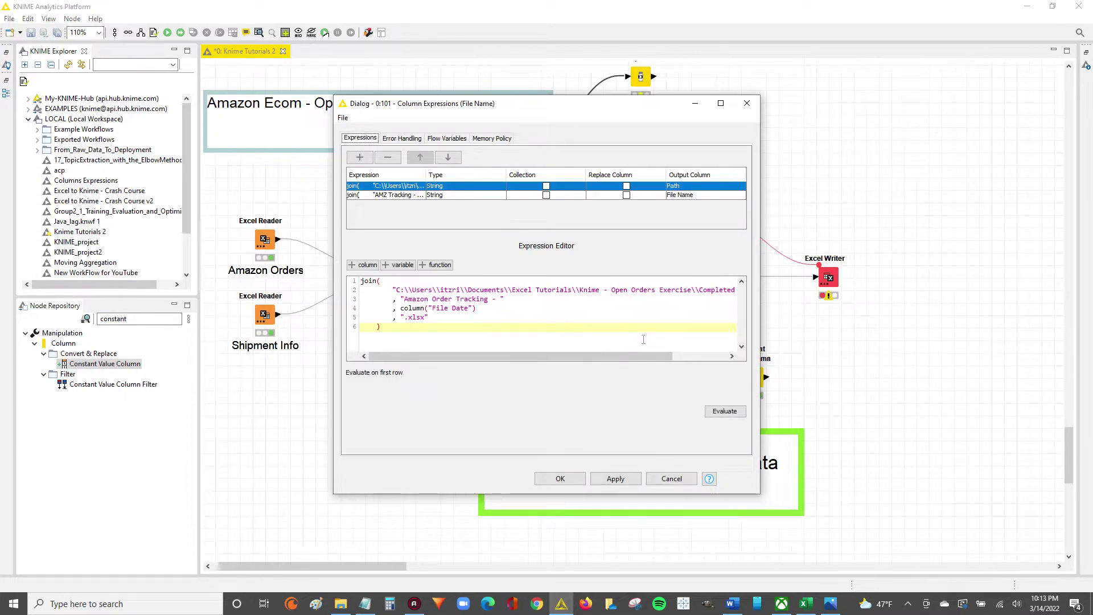
pyautogui.click(747, 103)
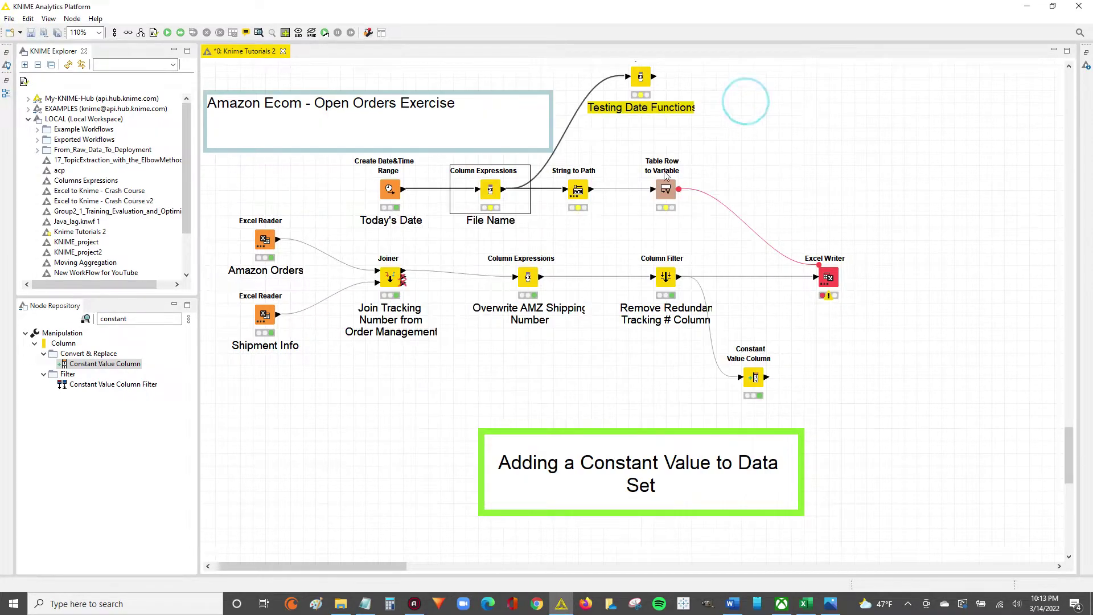
pyautogui.click(579, 190)
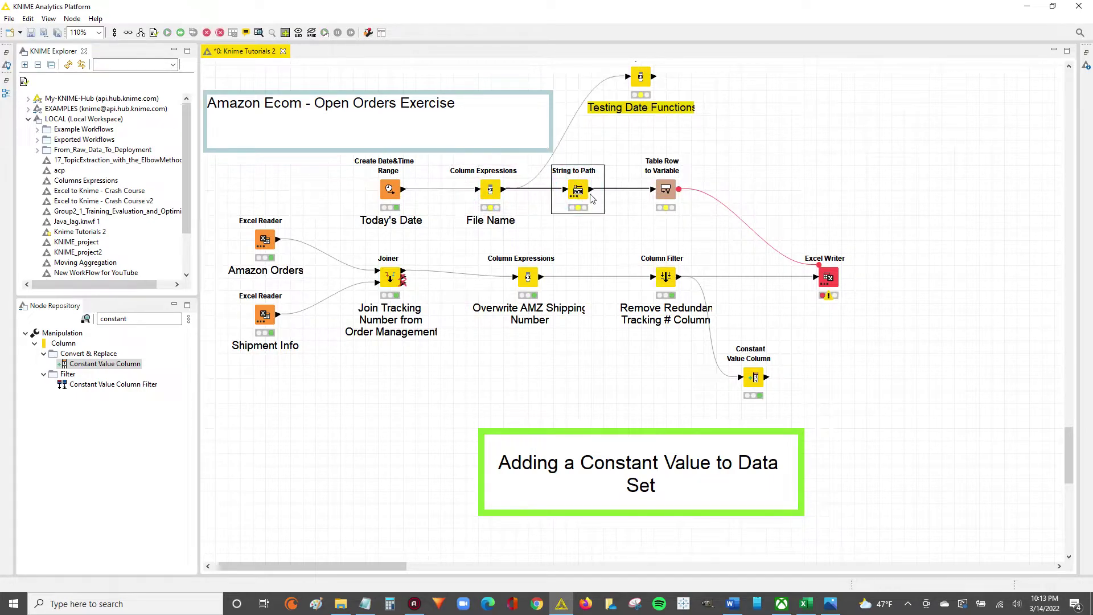
pyautogui.press('F7')
pyautogui.click(668, 193)
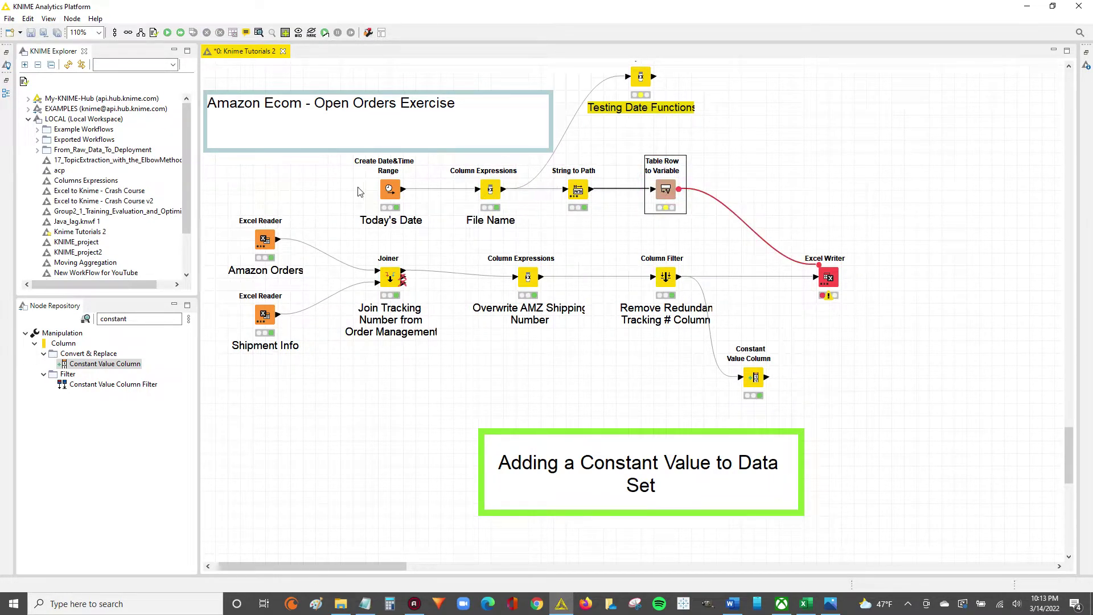
pyautogui.rightClick(577, 190)
pyautogui.click(609, 481)
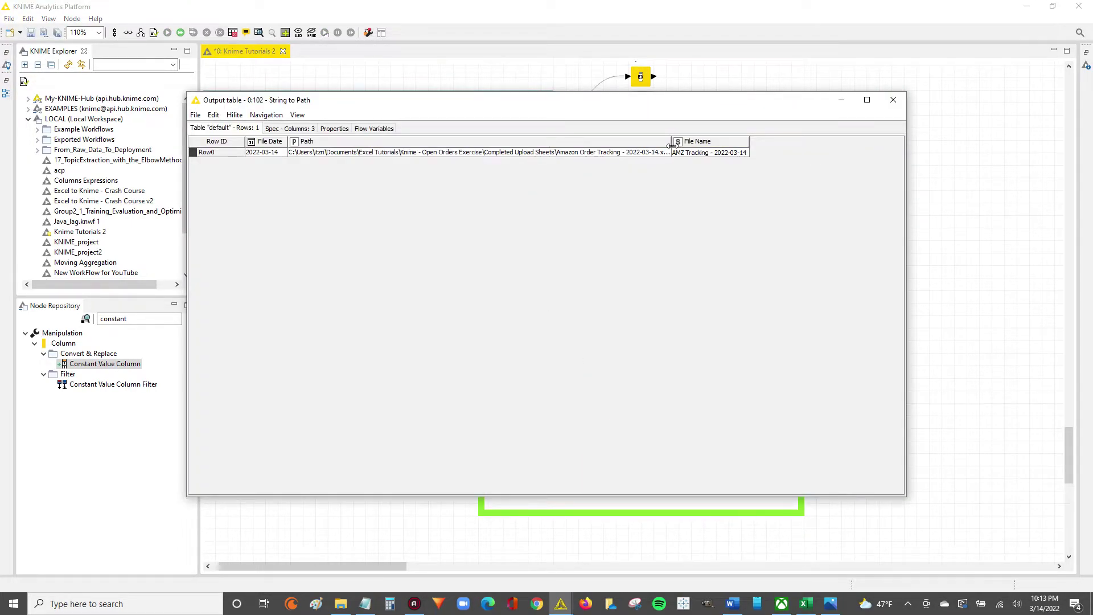
pyautogui.moveTo(670, 141); pyautogui.dragTo(294, 142)
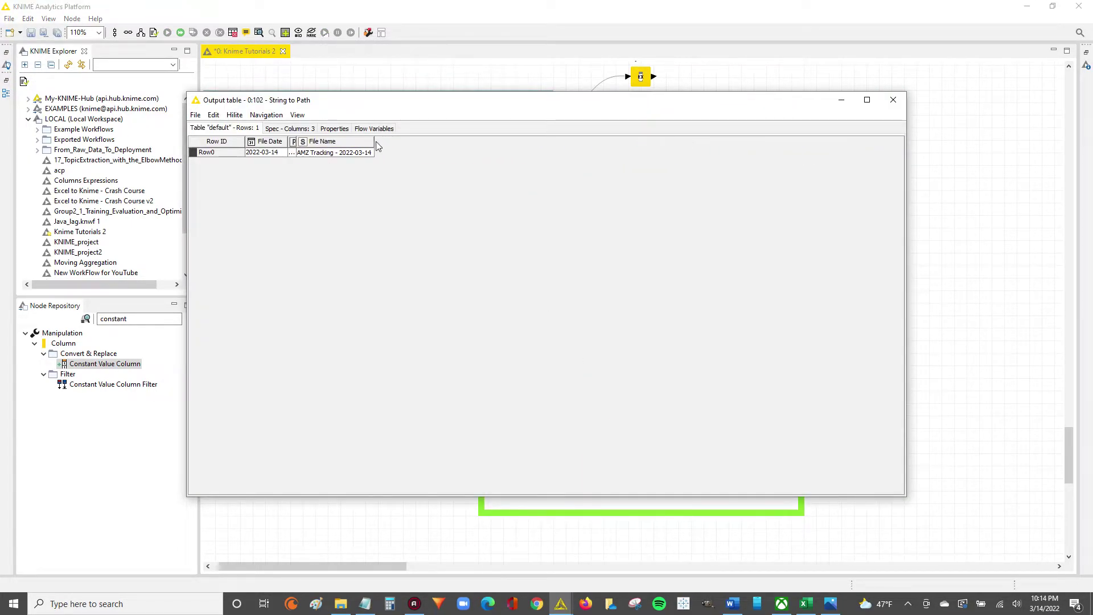
pyautogui.moveTo(375, 142); pyautogui.dragTo(317, 141)
pyautogui.click(299, 150)
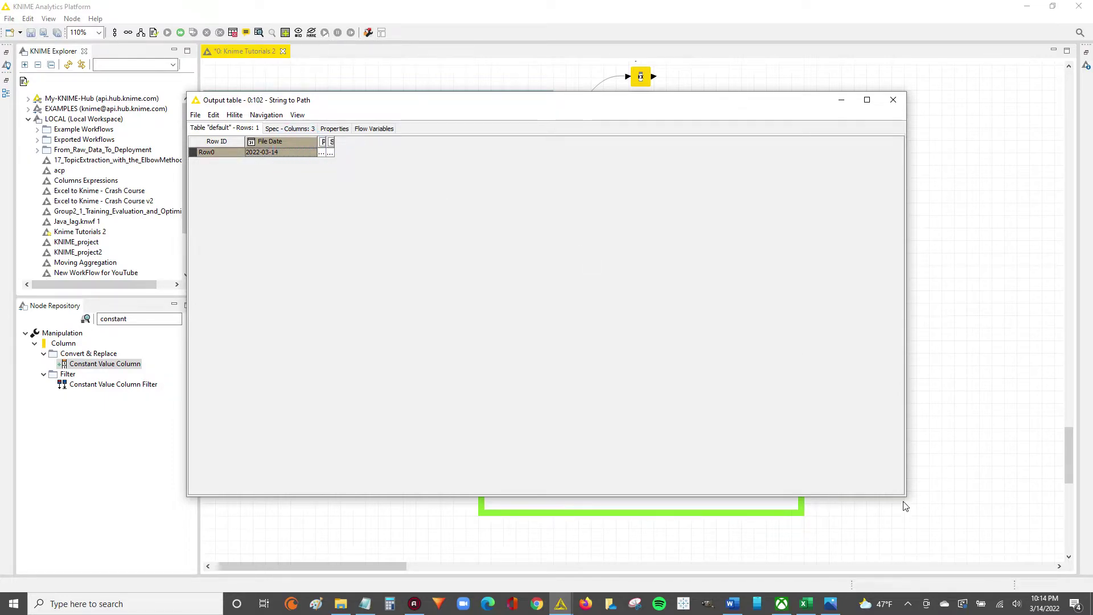
pyautogui.moveTo(905, 506); pyautogui.dragTo(512, 178)
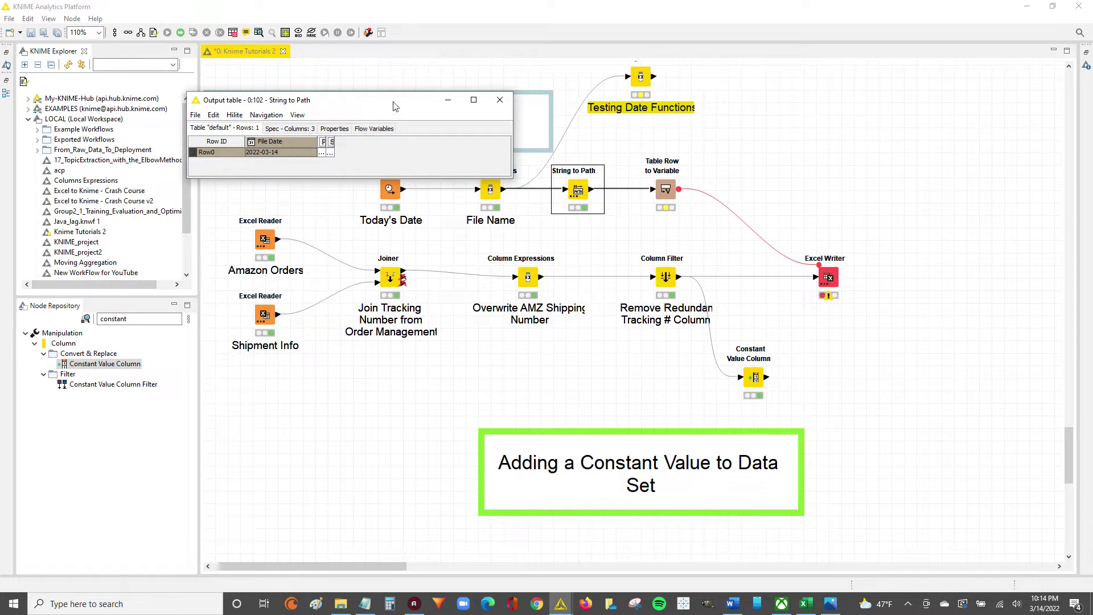
pyautogui.moveTo(392, 106)
pyautogui.mouseDown()
pyautogui.moveTo(584, 327)
pyautogui.moveTo(693, 246)
pyautogui.mouseUp()
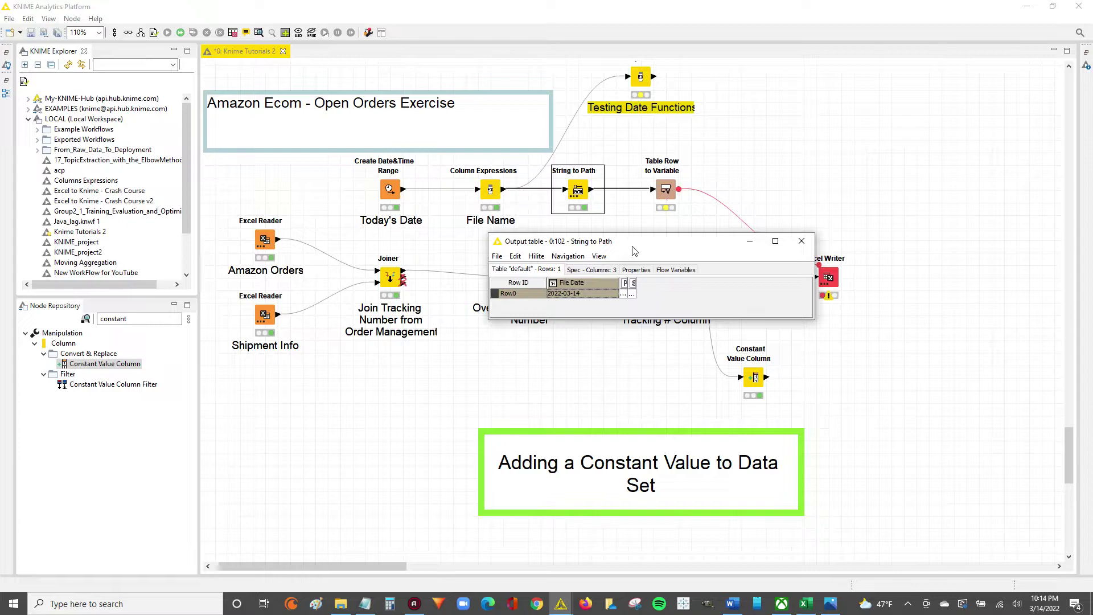
pyautogui.moveTo(619, 283); pyautogui.dragTo(659, 282)
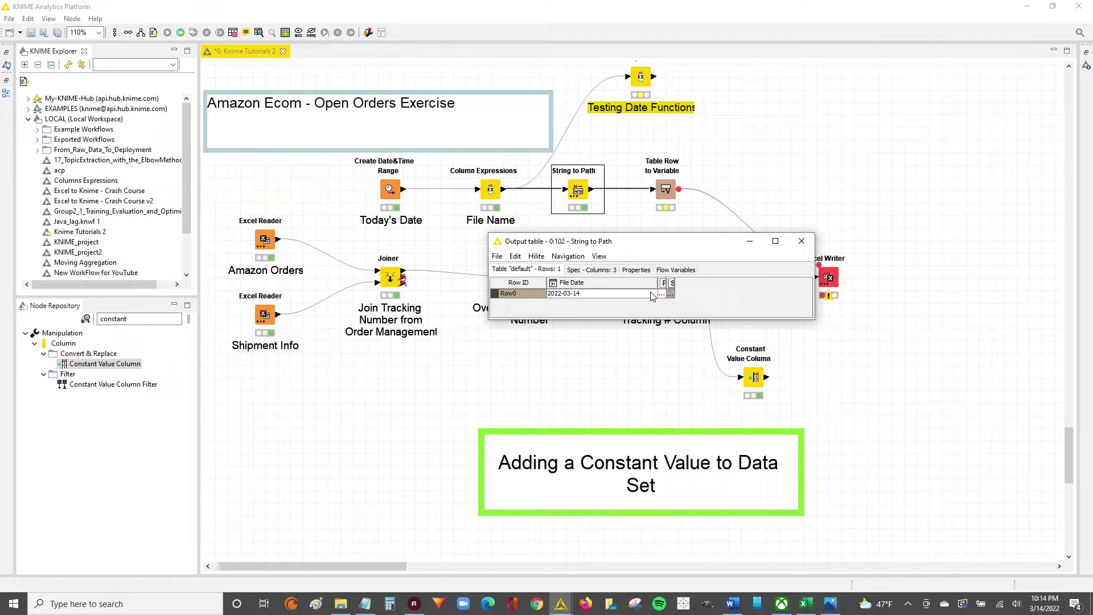
pyautogui.moveTo(678, 280); pyautogui.dragTo(704, 281)
pyautogui.click(609, 294)
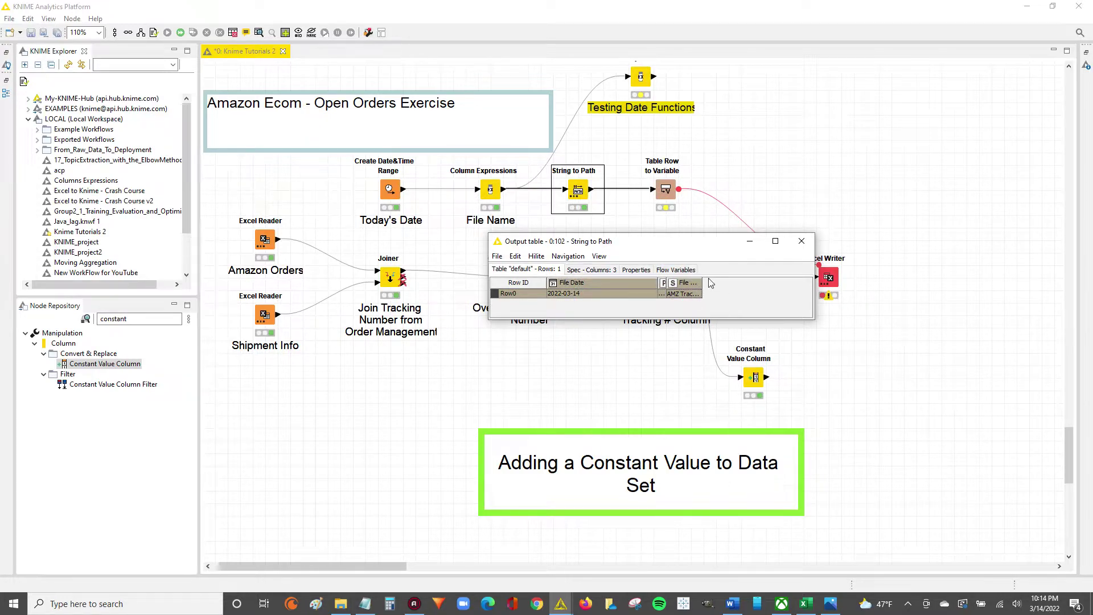
pyautogui.click(802, 241)
pyautogui.click(672, 188)
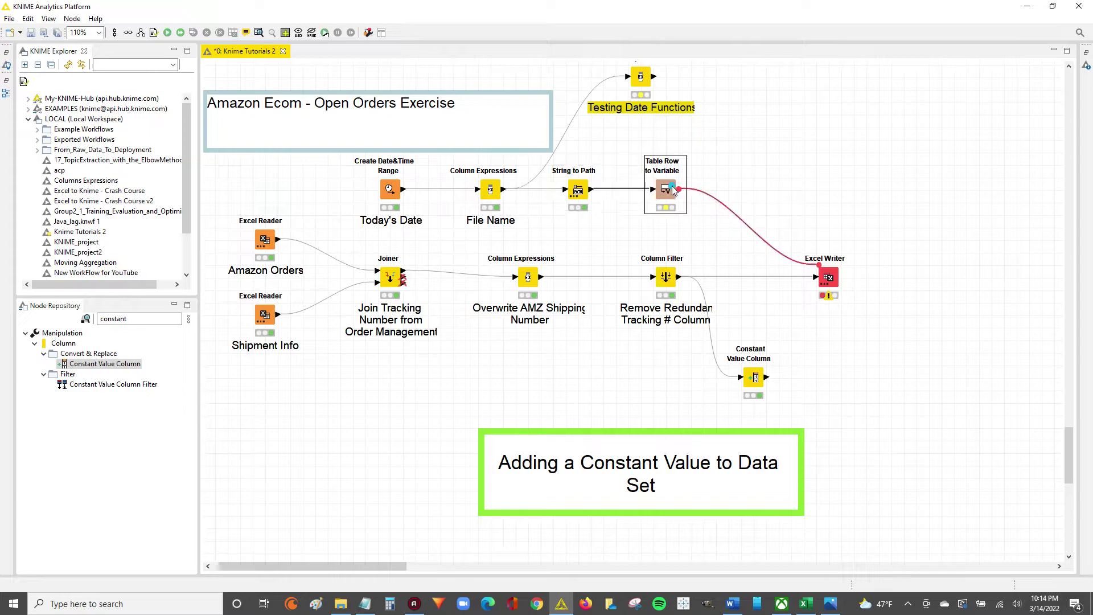
# Step: Open Table Row to Variable's Configure dialog to check File Date, Path and File Name are included
pyautogui.doubleClick(672, 188)
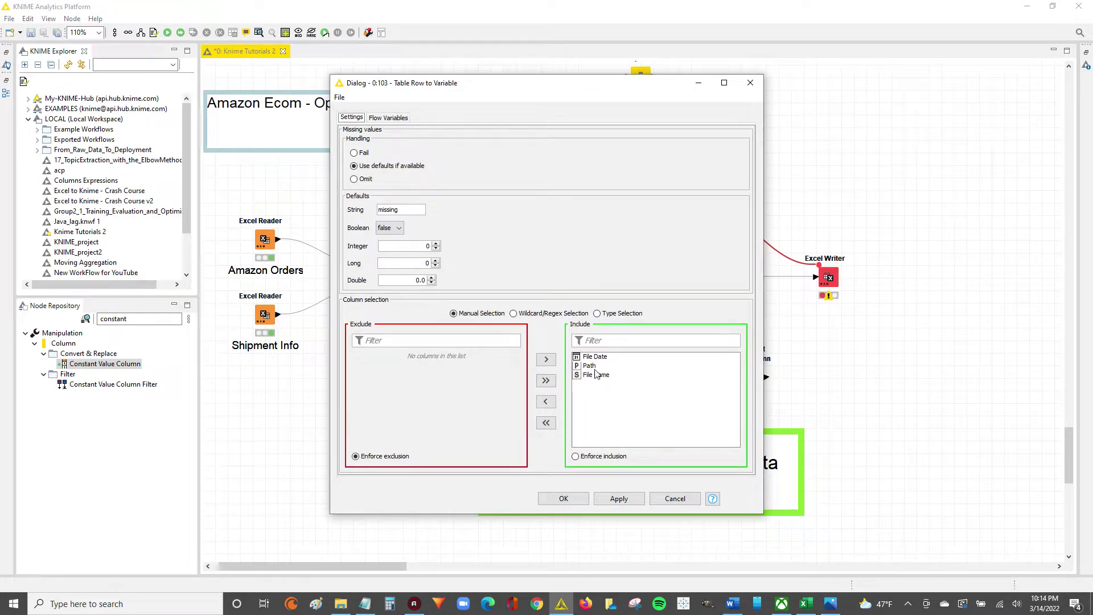
pyautogui.click(674, 499)
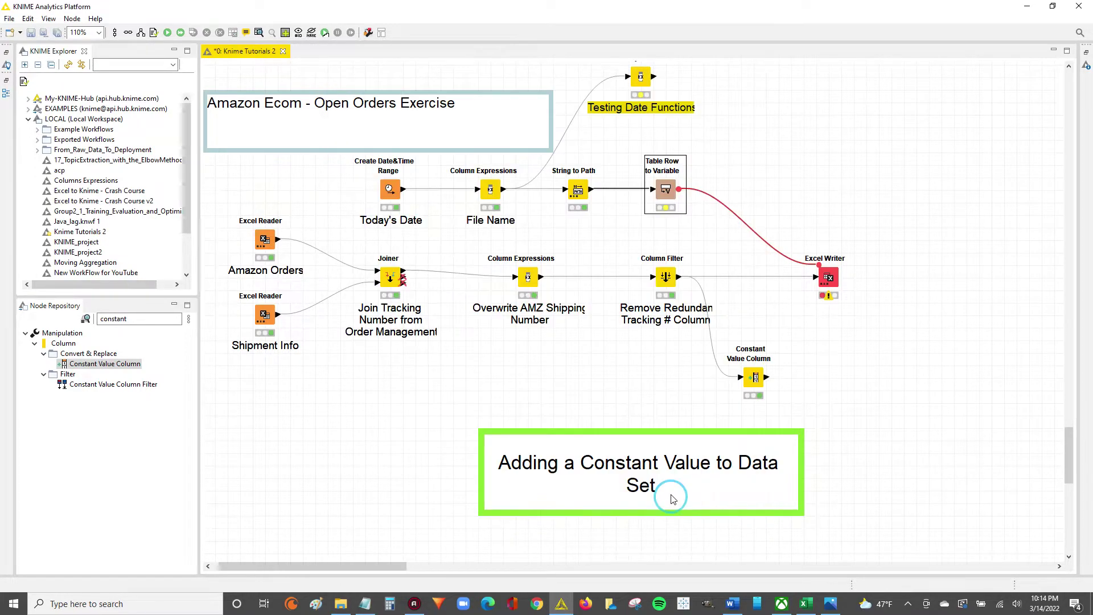
pyautogui.rightClick(666, 188)
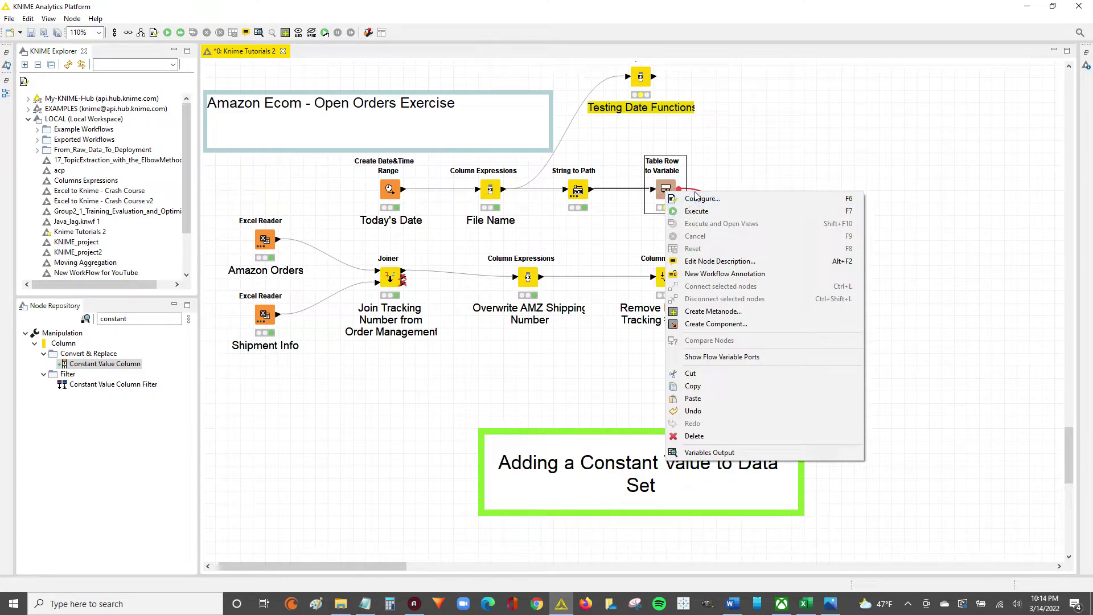
pyautogui.click(696, 197)
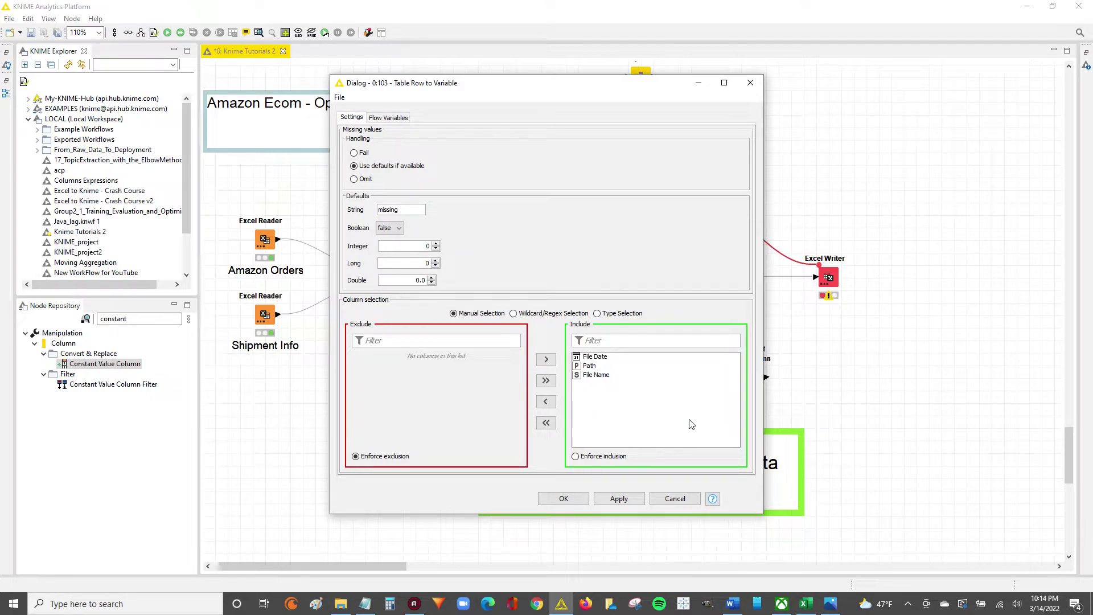
# Step: Accept the Table Row to Variable settings and inspect its File Date variable (2022-03-14)
pyautogui.click(752, 79)
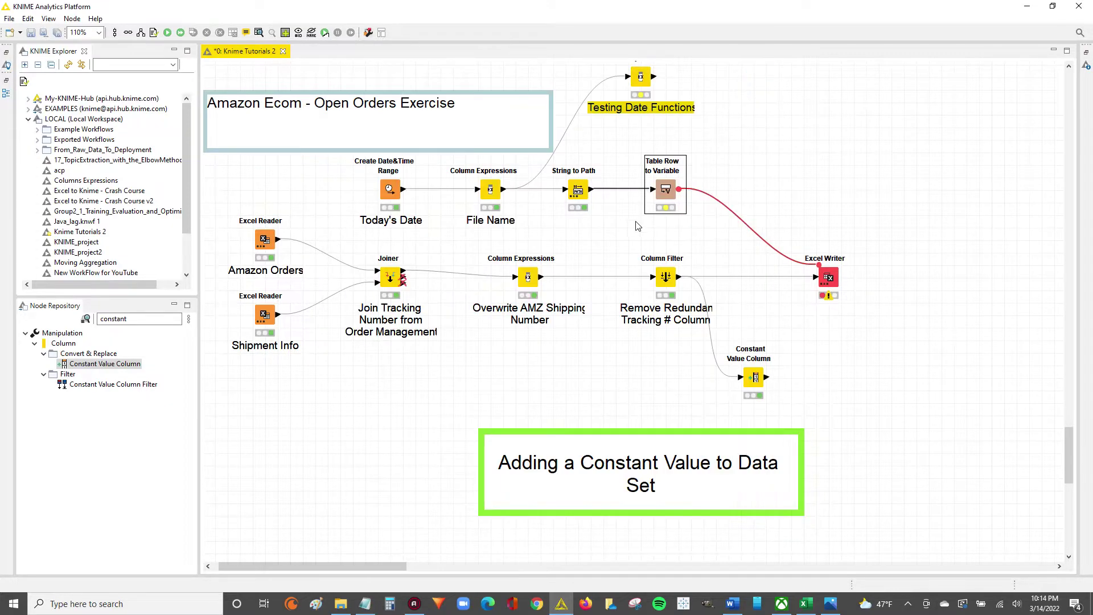
pyautogui.rightClick(667, 192)
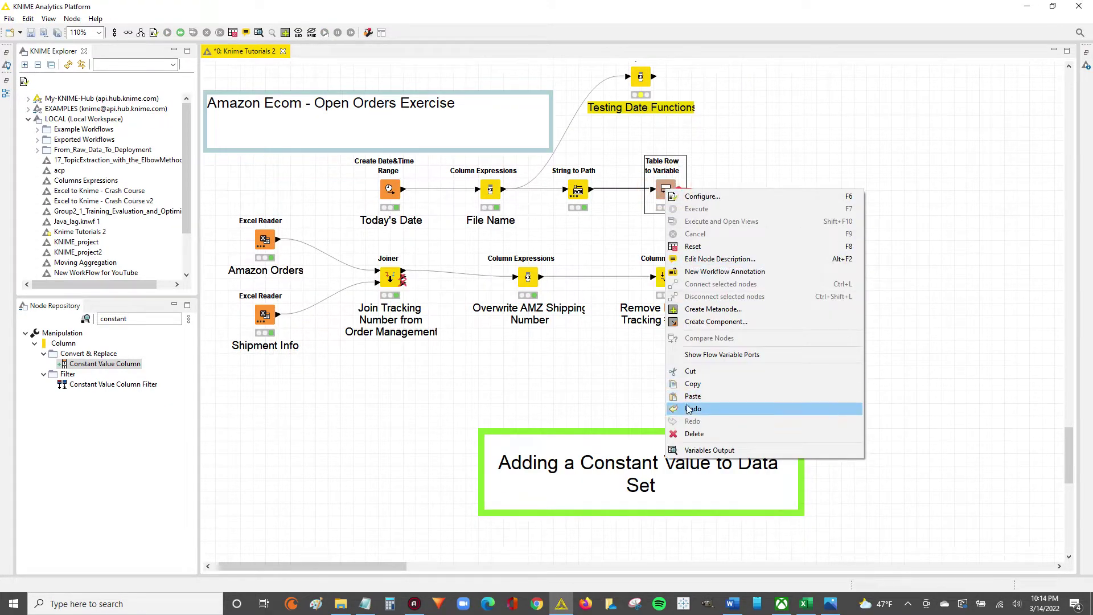
pyautogui.click(702, 451)
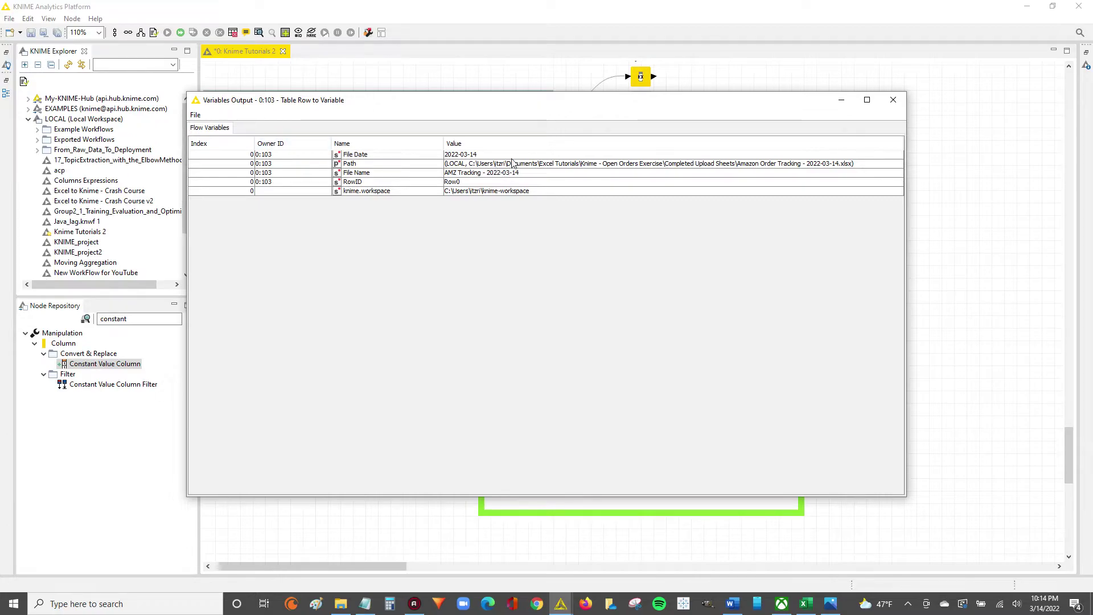
pyautogui.click(504, 155)
pyautogui.moveTo(374, 155); pyautogui.dragTo(496, 157)
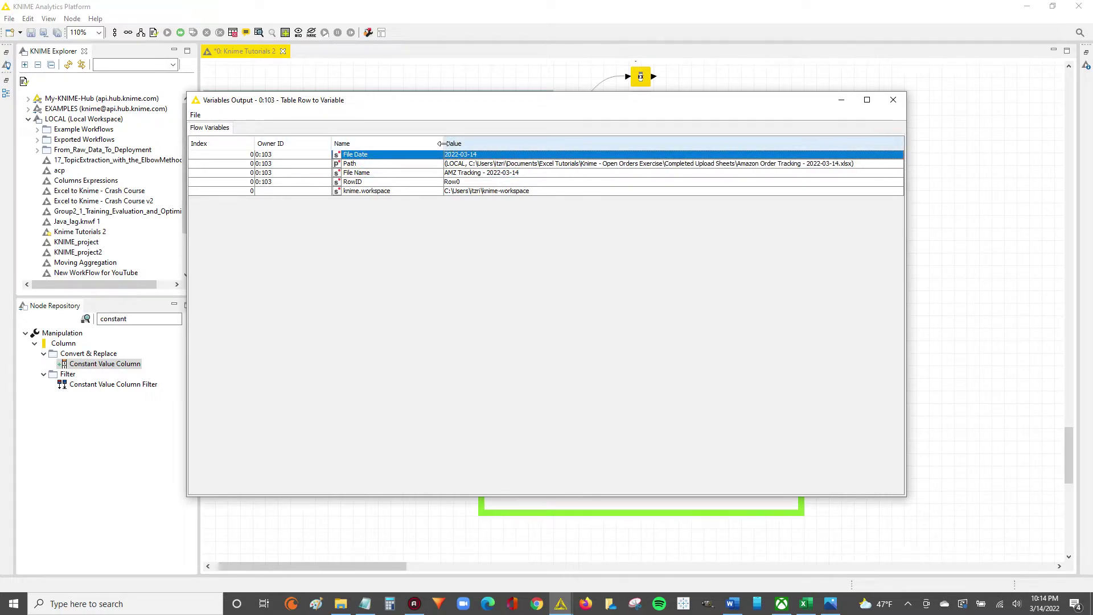
pyautogui.click(893, 100)
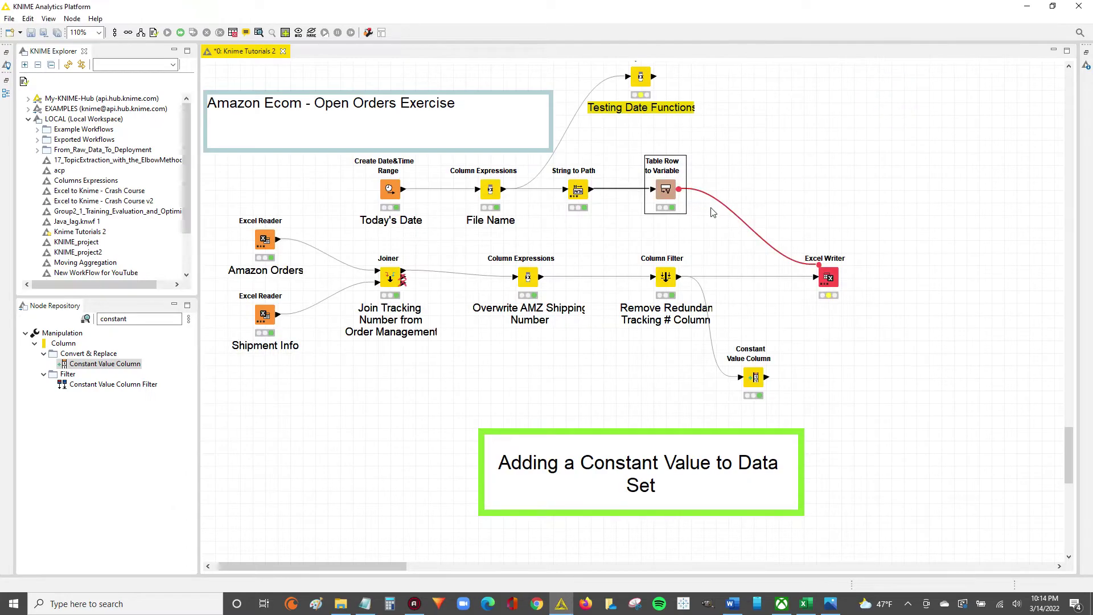
# Step: Connect Table Row to Variable's flow variable port to the Constant Value Column node
pyautogui.rightClick(663, 189)
pyautogui.click(605, 221)
pyautogui.click(674, 191)
pyautogui.moveTo(680, 192); pyautogui.dragTo(793, 359)
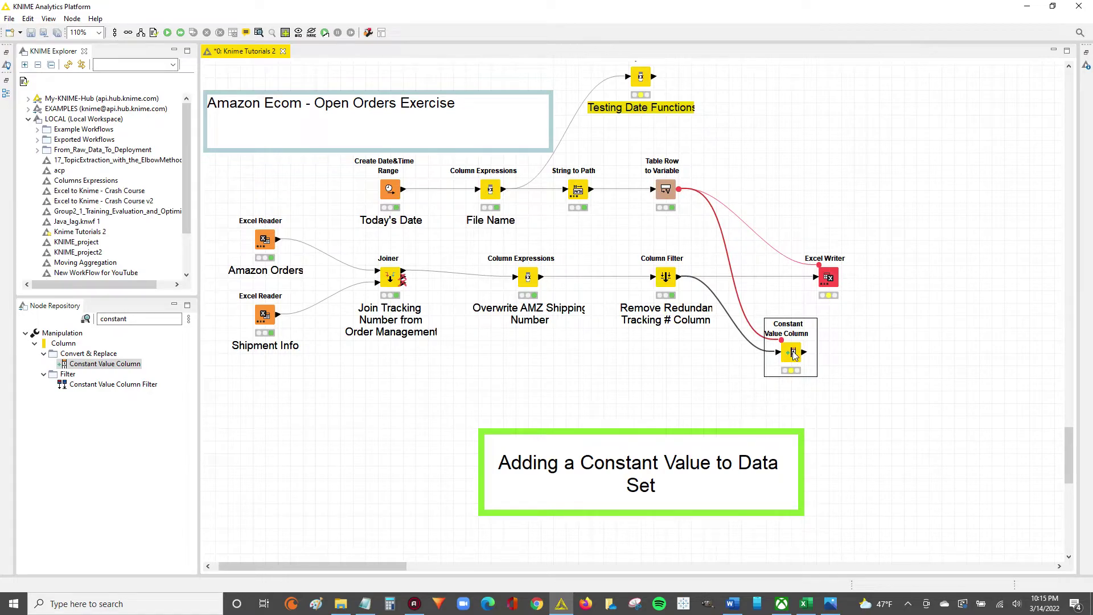
# Step: Bind Constant Value Column's column-value setting to the File Date flow variable and apply
pyautogui.doubleClick(794, 354)
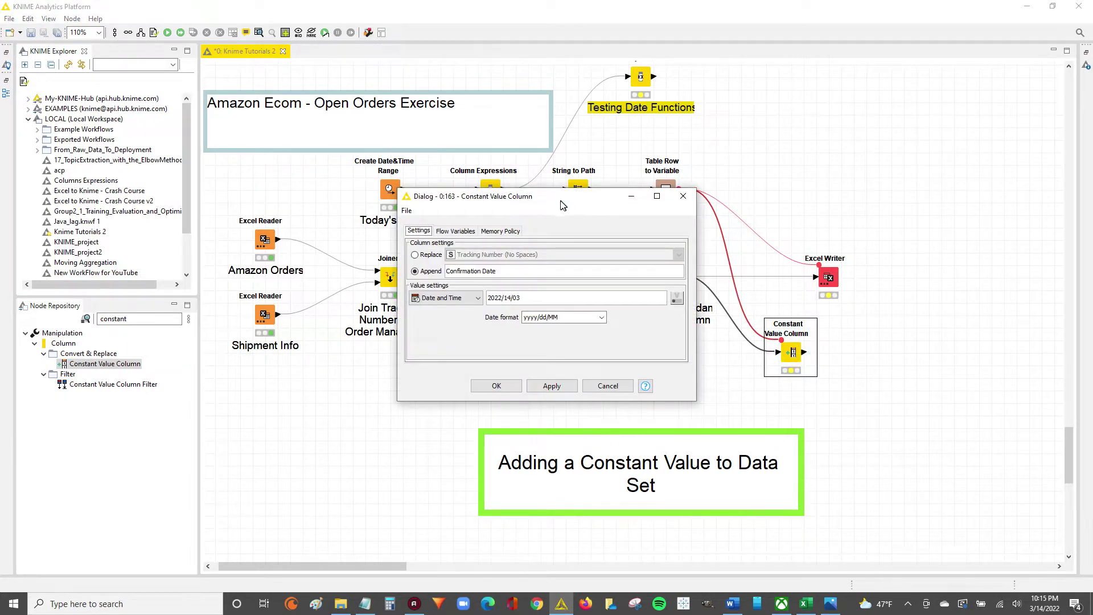
pyautogui.moveTo(576, 196); pyautogui.dragTo(473, 300)
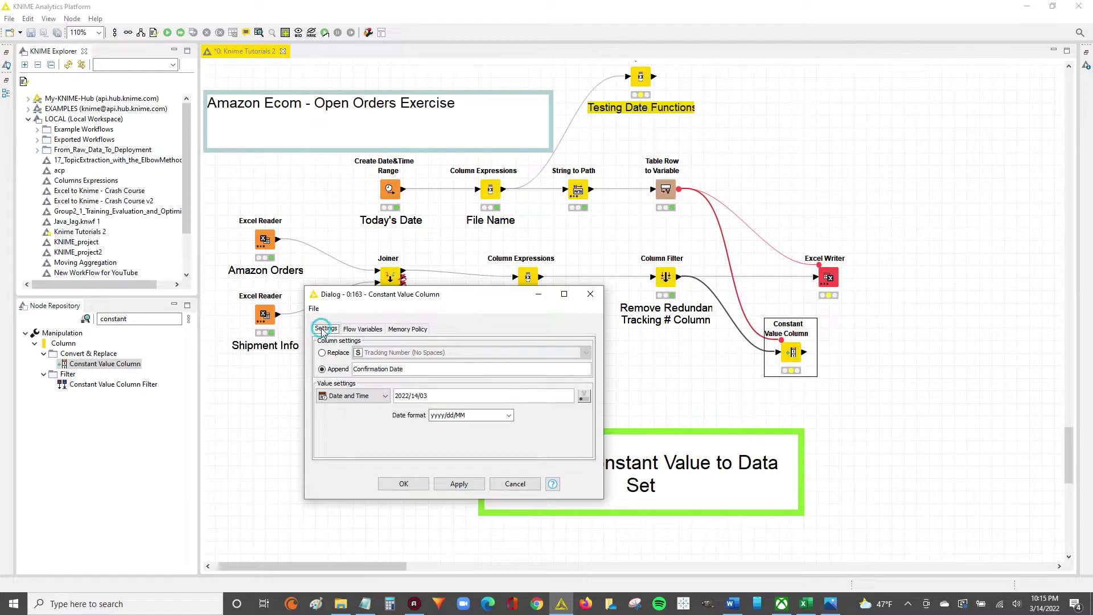
pyautogui.click(362, 330)
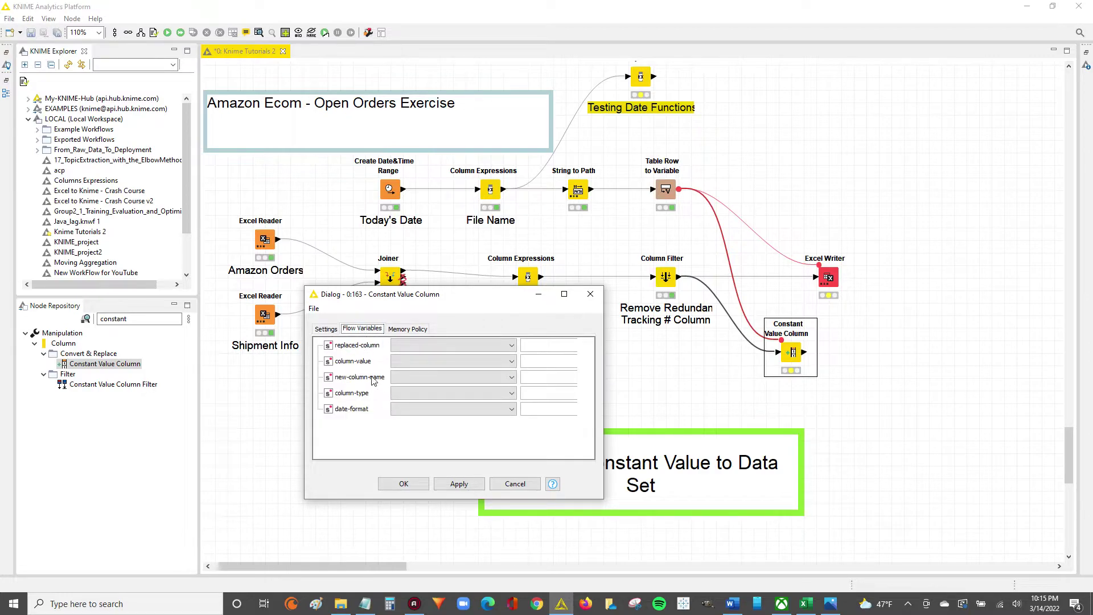
pyautogui.click(358, 363)
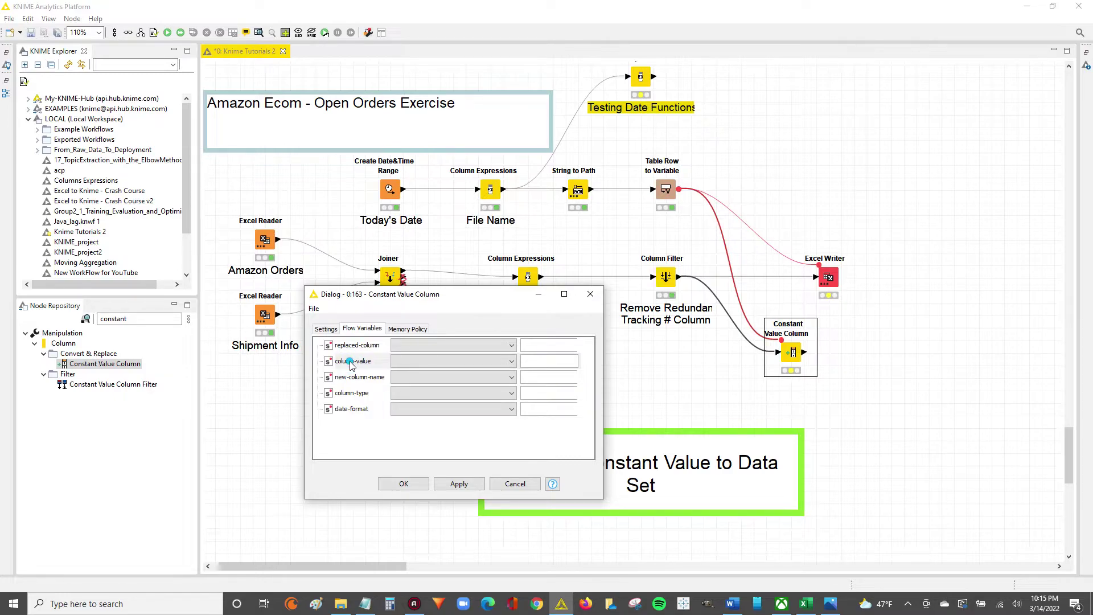
pyautogui.click(511, 362)
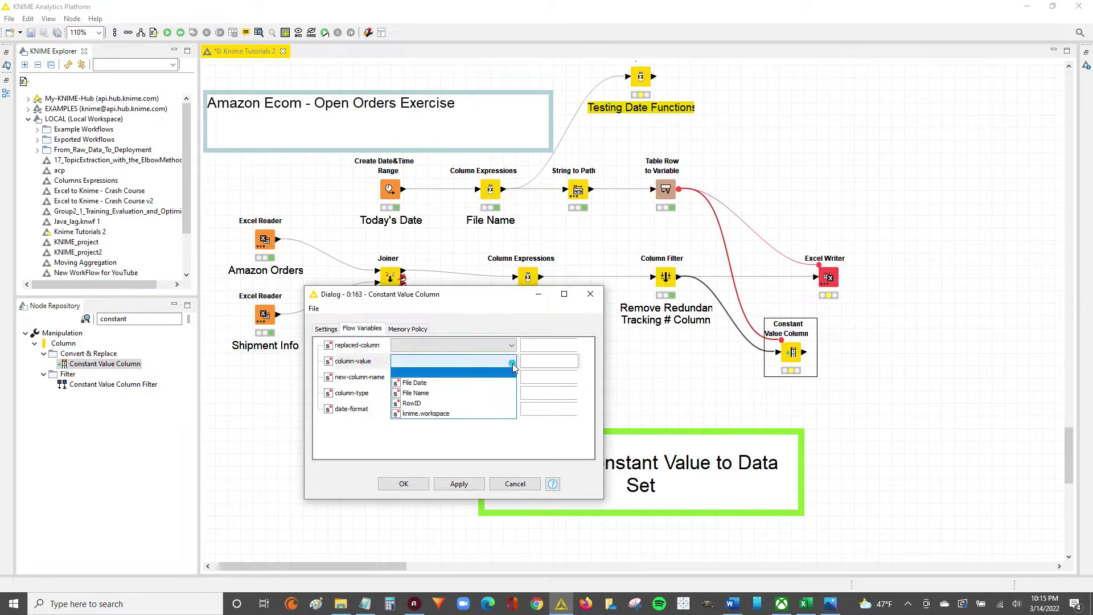
pyautogui.click(423, 385)
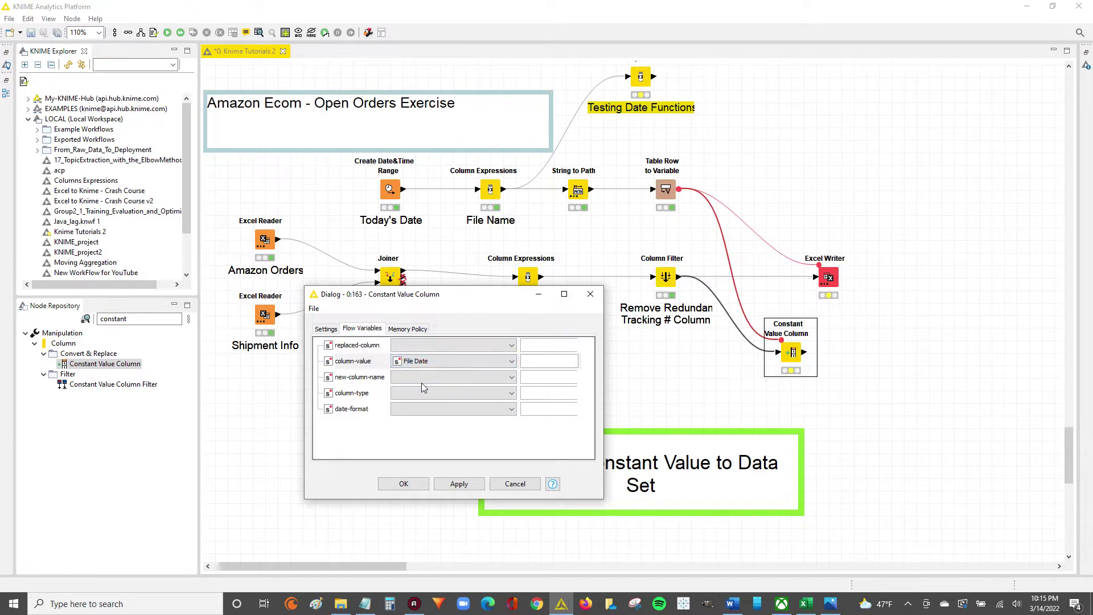
pyautogui.click(459, 484)
# Step: Change the new column's value type from Date and Time to String and apply
pyautogui.click(325, 330)
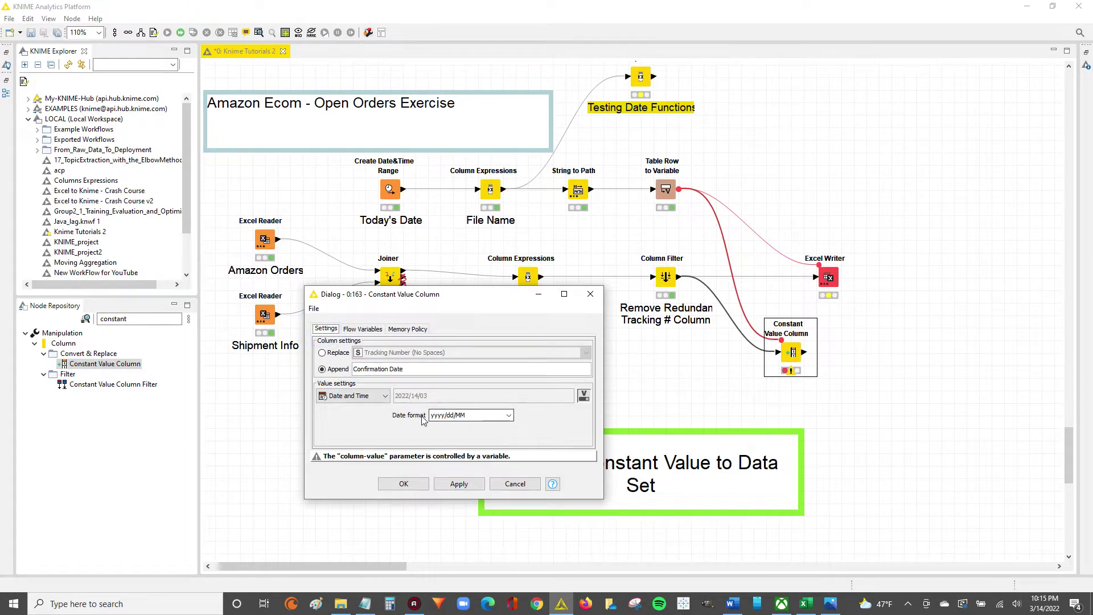
pyautogui.click(380, 398)
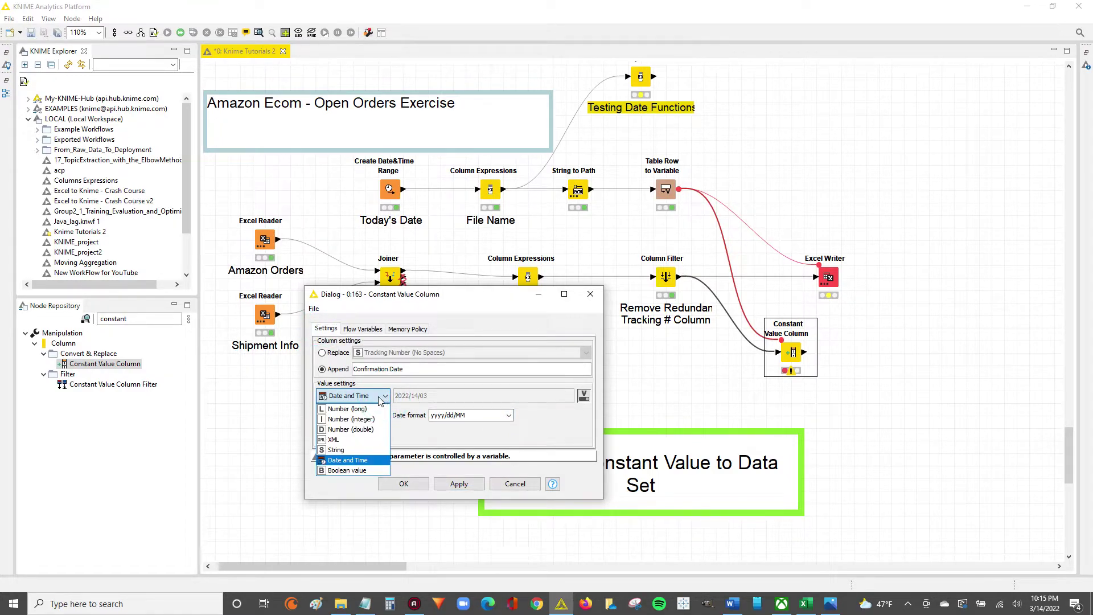
pyautogui.press('Up')
pyautogui.press('Up')
pyautogui.press('Up')
pyautogui.press('Up')
pyautogui.press('Up')
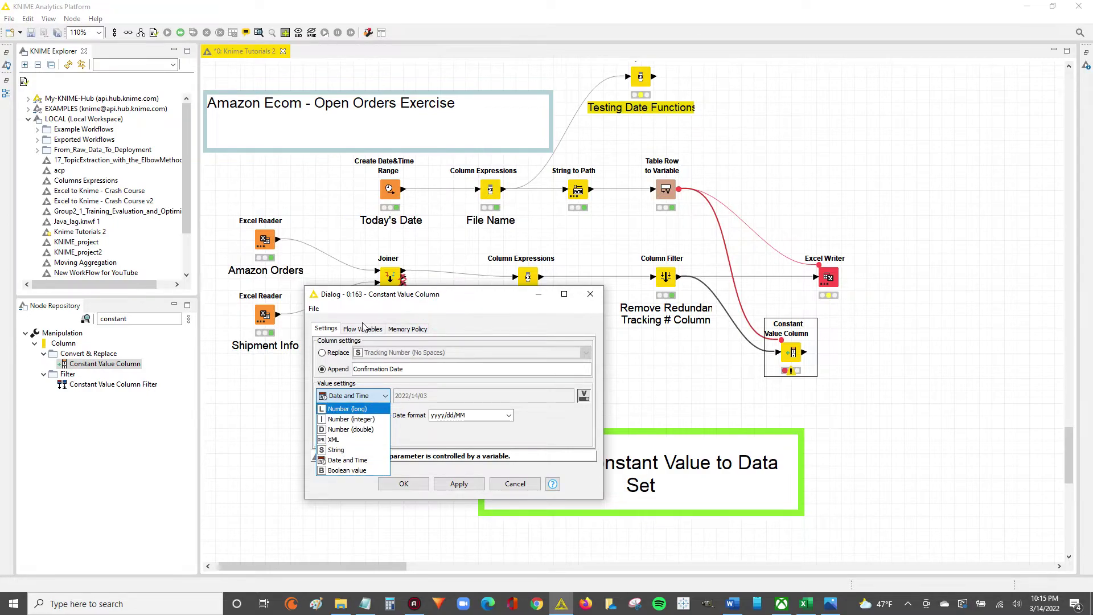
pyautogui.click(362, 329)
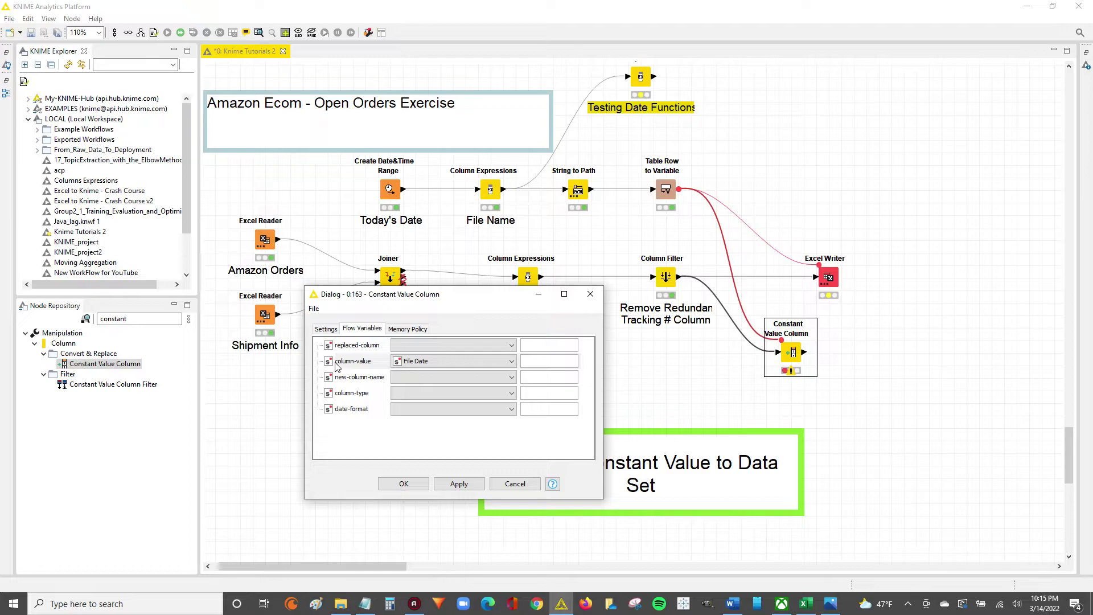
pyautogui.click(334, 329)
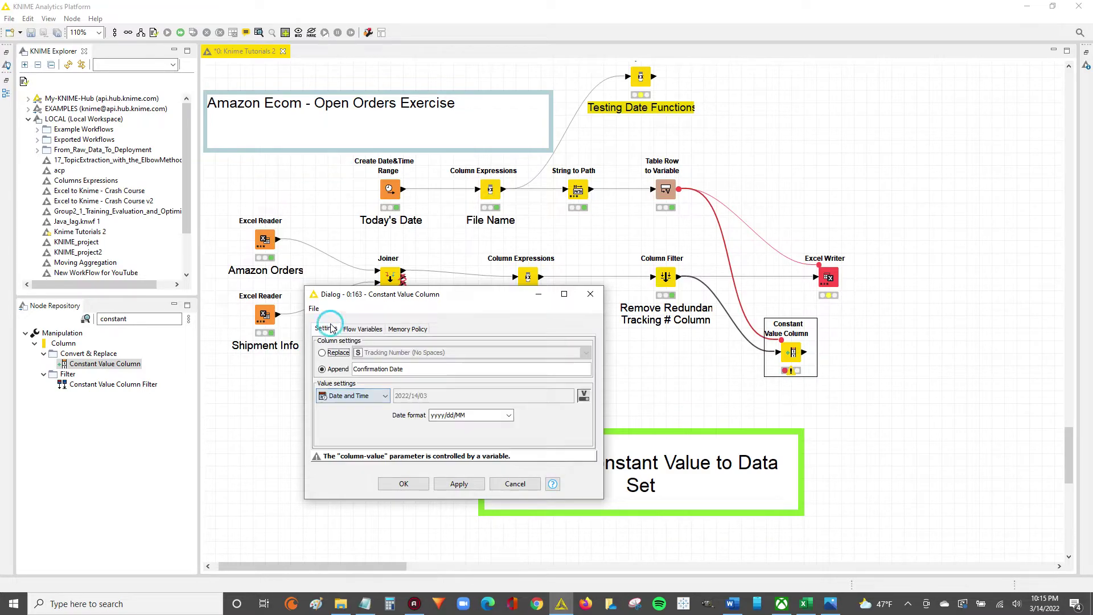
pyautogui.click(368, 397)
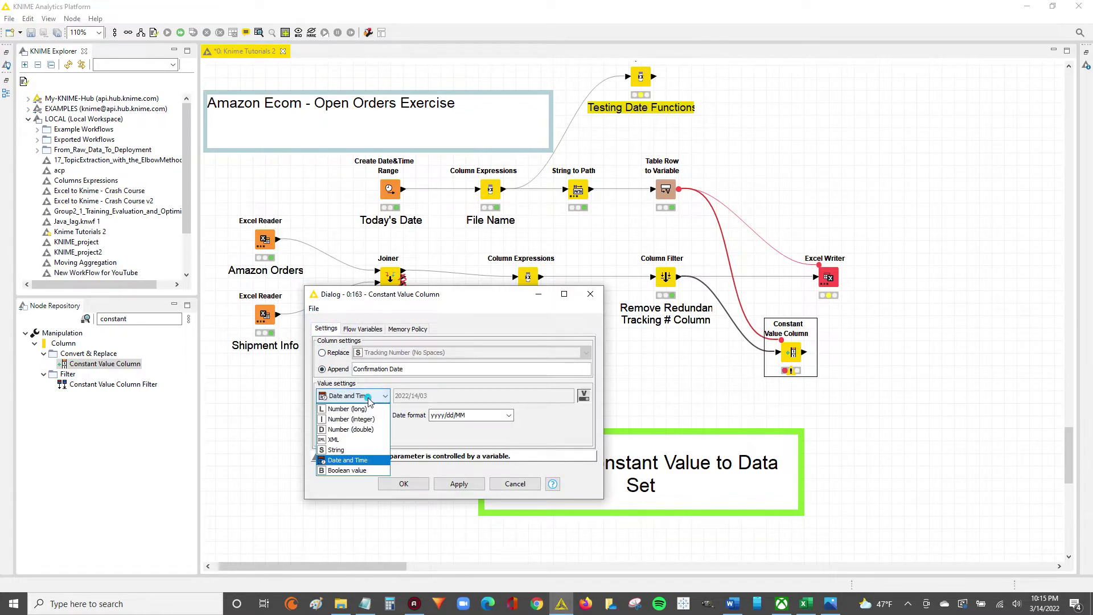
pyautogui.click(338, 451)
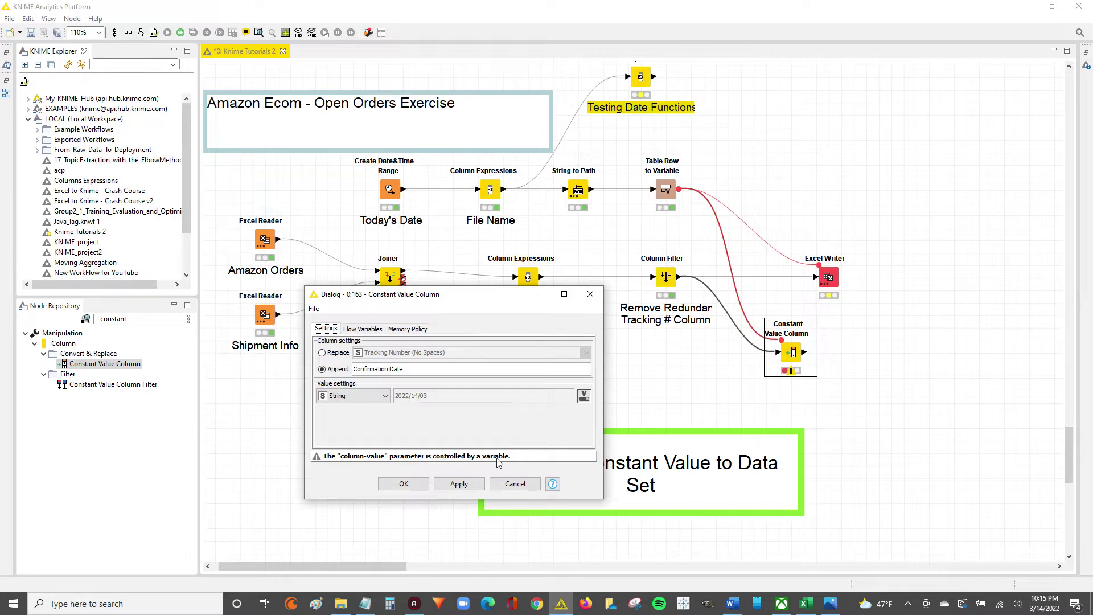
pyautogui.click(364, 328)
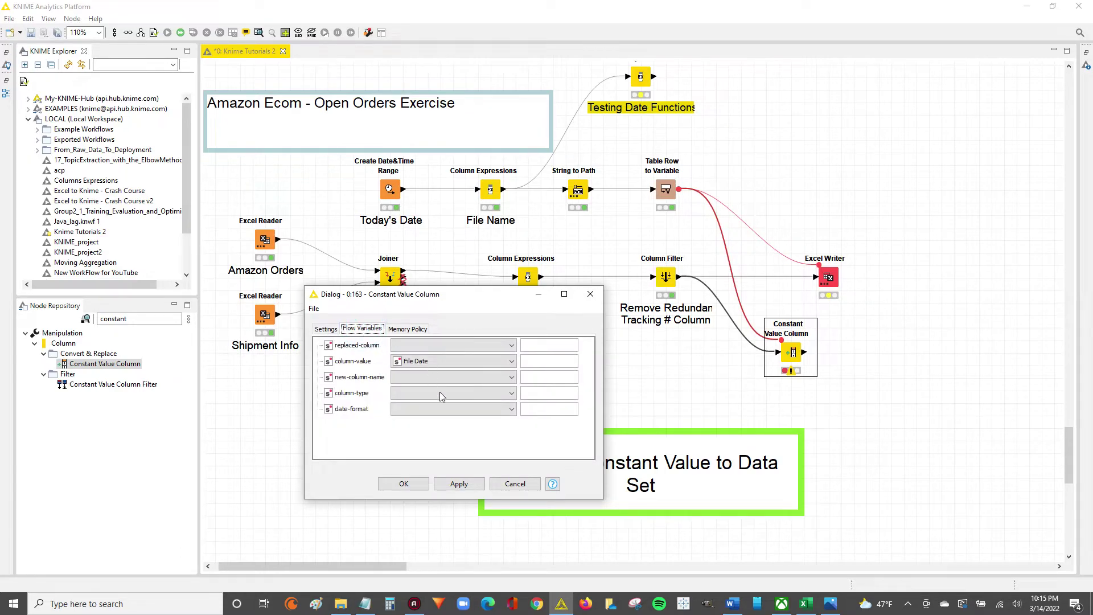
pyautogui.click(456, 484)
# Step: Try Date and Time as the Confirmation Date column type and apply it
pyautogui.click(327, 329)
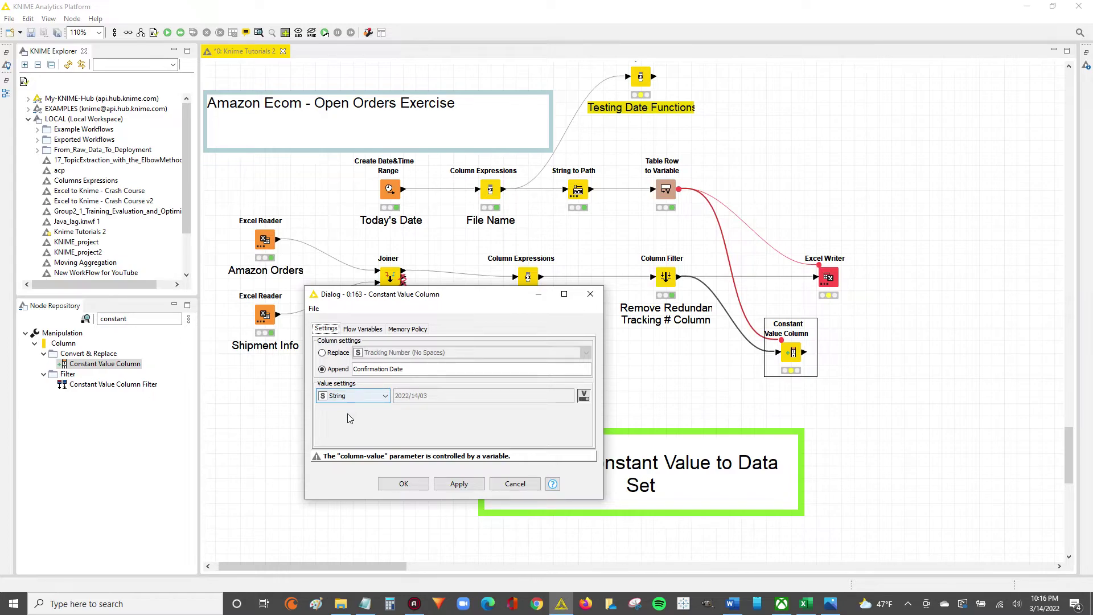
pyautogui.click(367, 397)
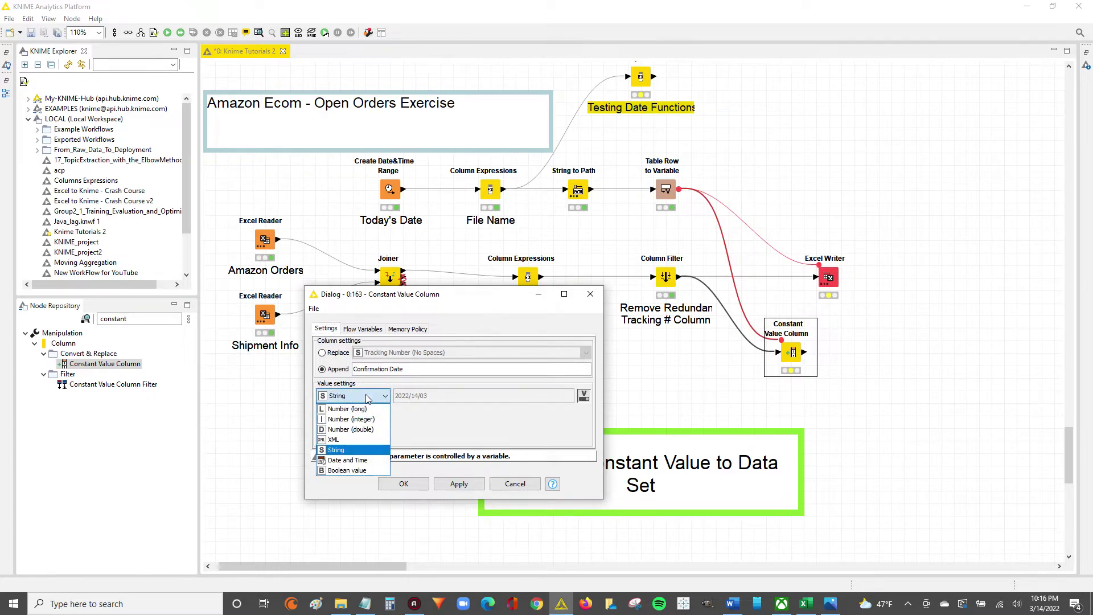
pyautogui.click(367, 397)
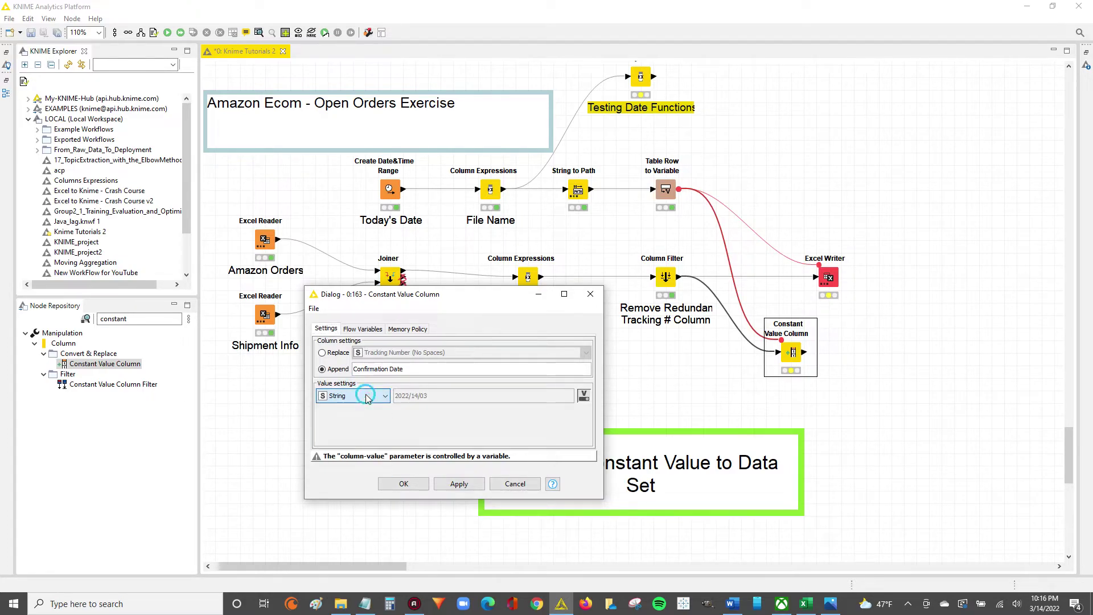
pyautogui.click(788, 371)
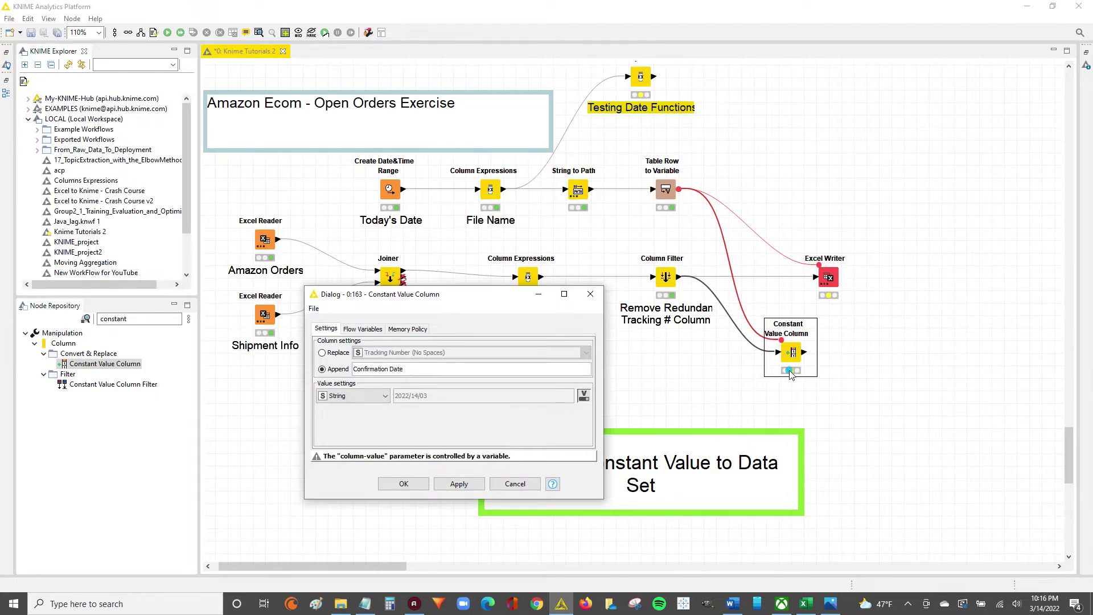
pyautogui.click(364, 396)
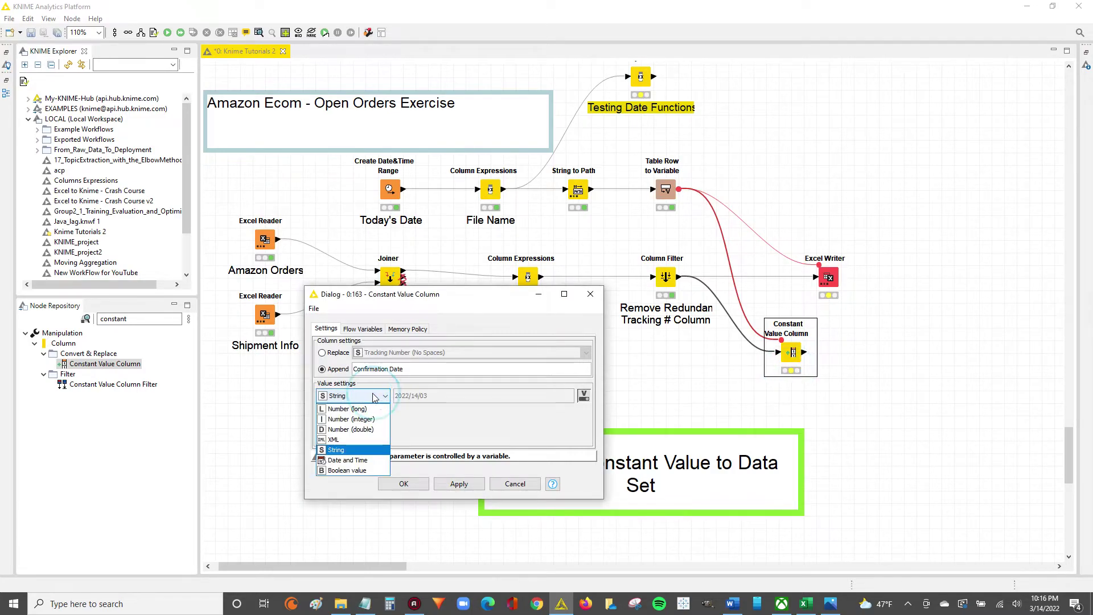
pyautogui.click(347, 461)
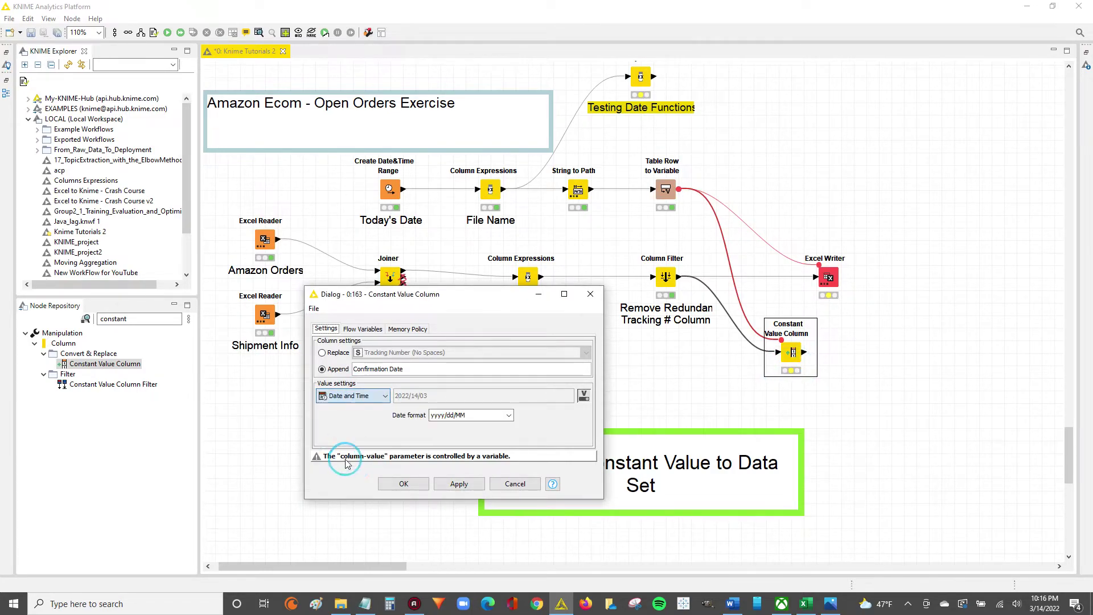
pyautogui.click(465, 484)
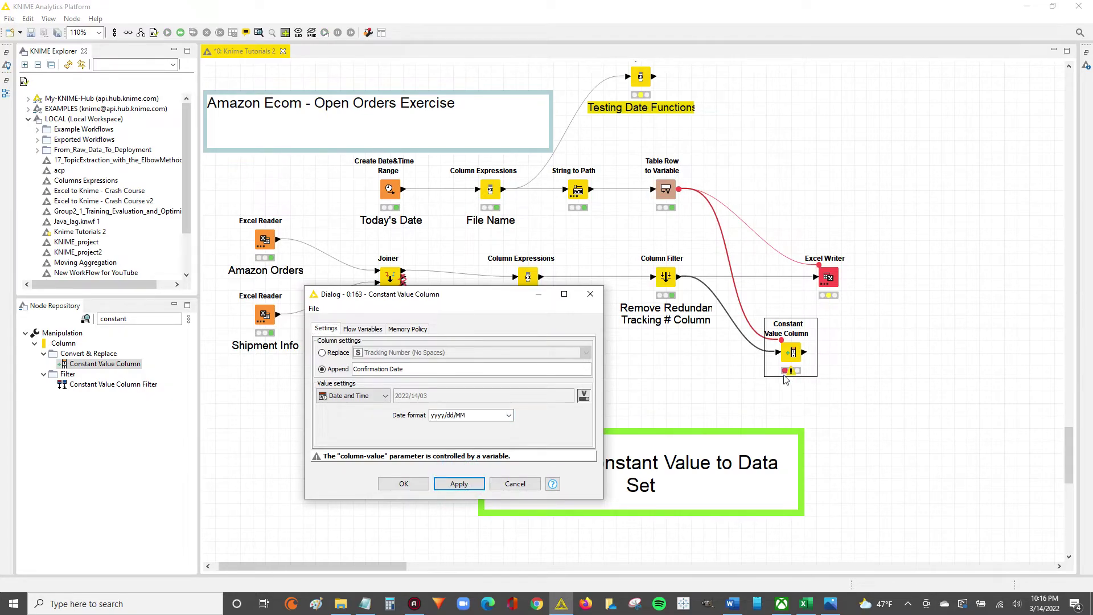
# Step: Switch the value type back to String and select the Confirmation Date column name
pyautogui.click(373, 398)
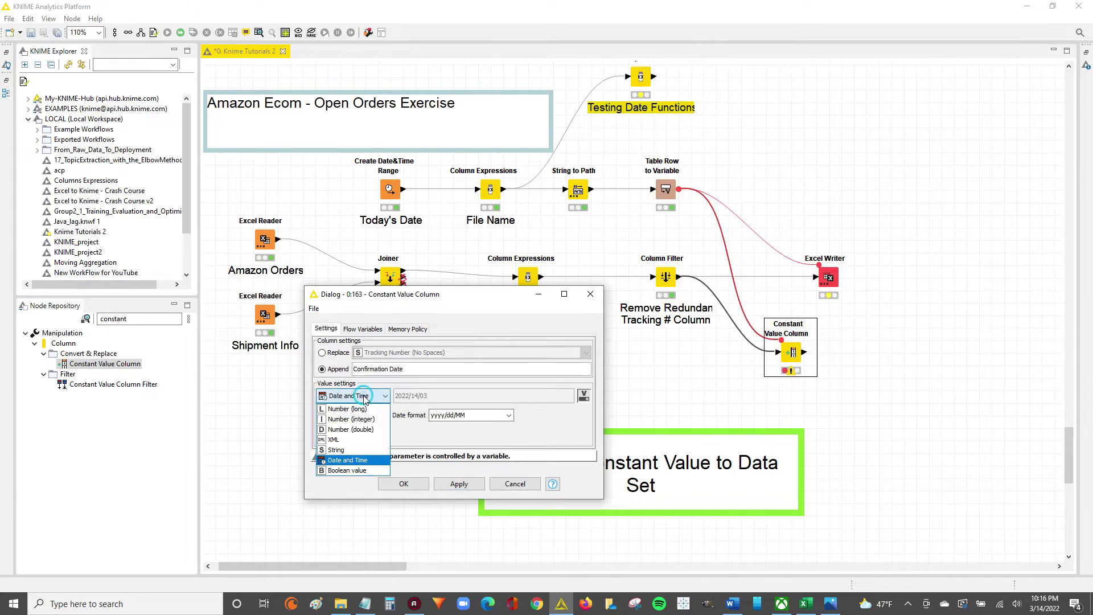
pyautogui.click(335, 450)
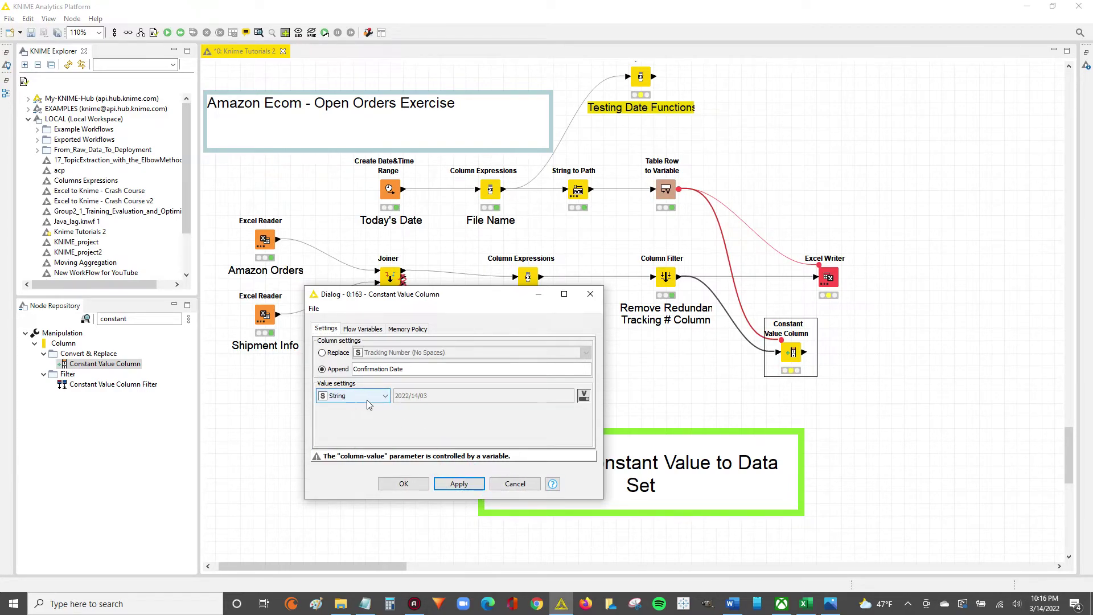
pyautogui.moveTo(403, 369); pyautogui.dragTo(354, 369)
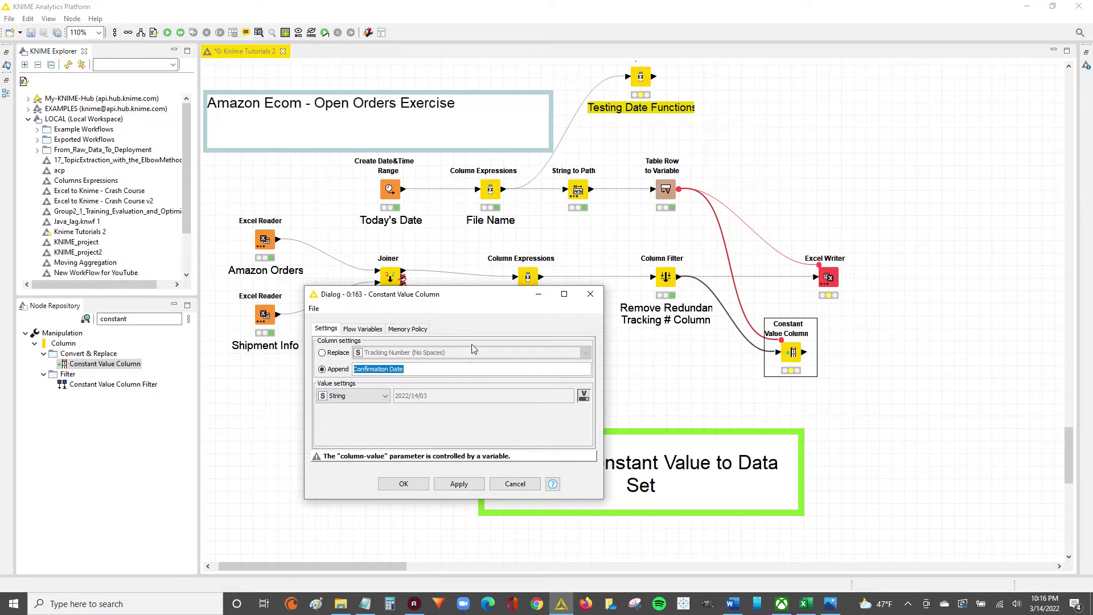
pyautogui.click(385, 185)
# Step: Confirm the settings, execute Constant Value Column, and open its output table
pyautogui.click(404, 483)
pyautogui.rightClick(788, 349)
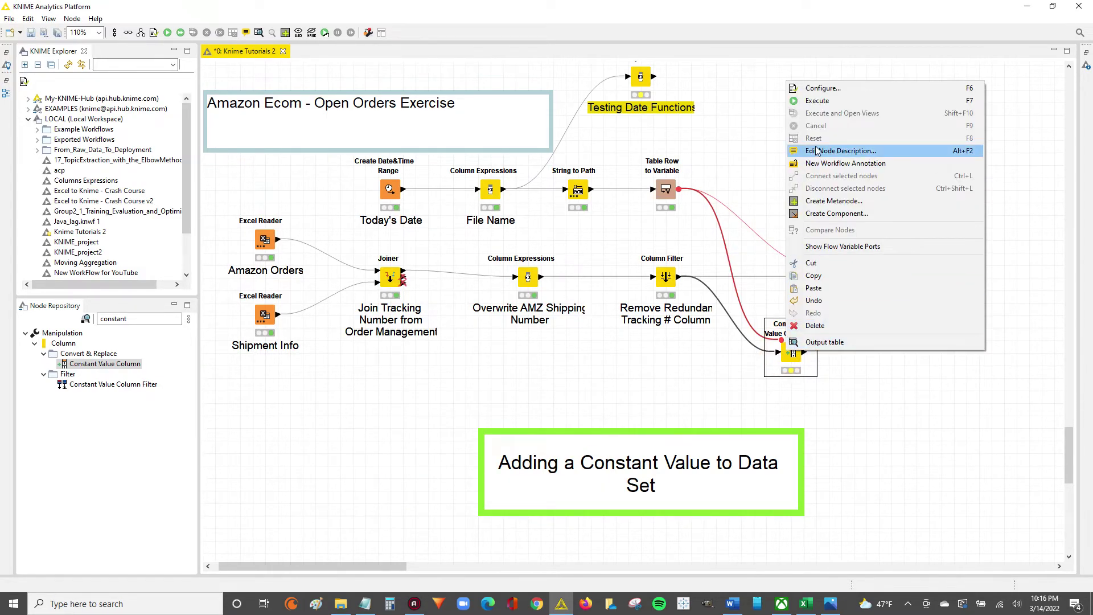
pyautogui.click(816, 101)
pyautogui.rightClick(793, 356)
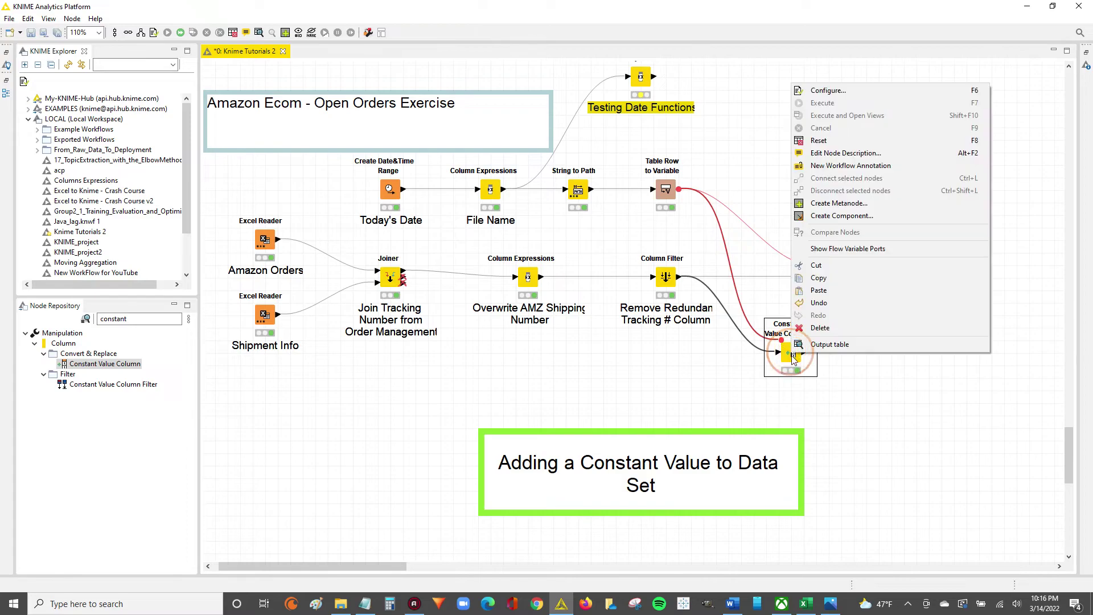
pyautogui.click(822, 344)
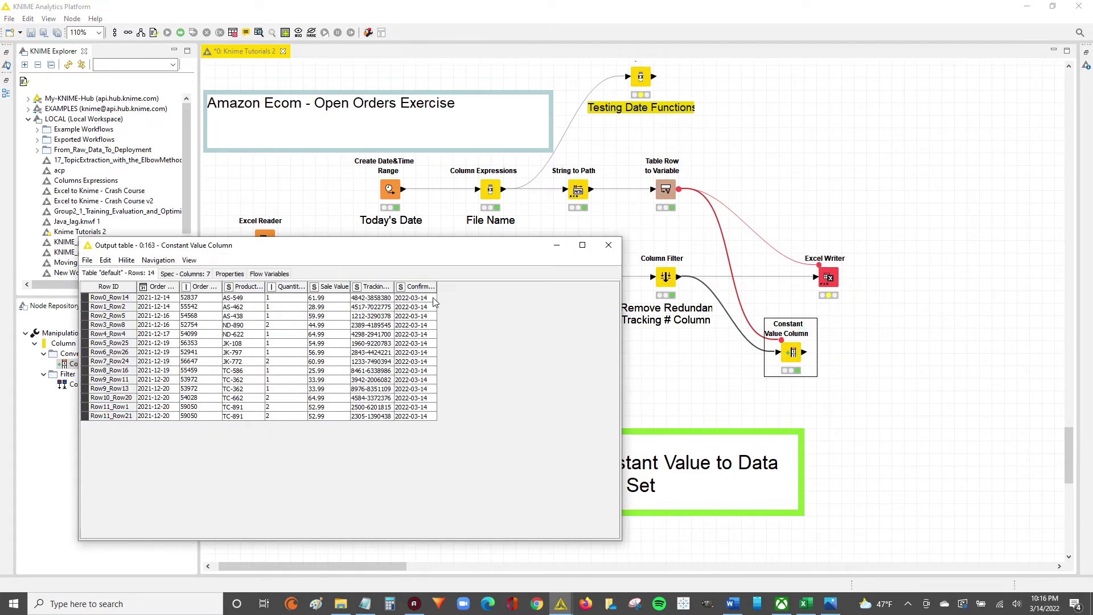
# Step: Widen the Confirmation Date column and enlarge the table font three times
pyautogui.moveTo(436, 287); pyautogui.dragTo(496, 287)
pyautogui.click(189, 261)
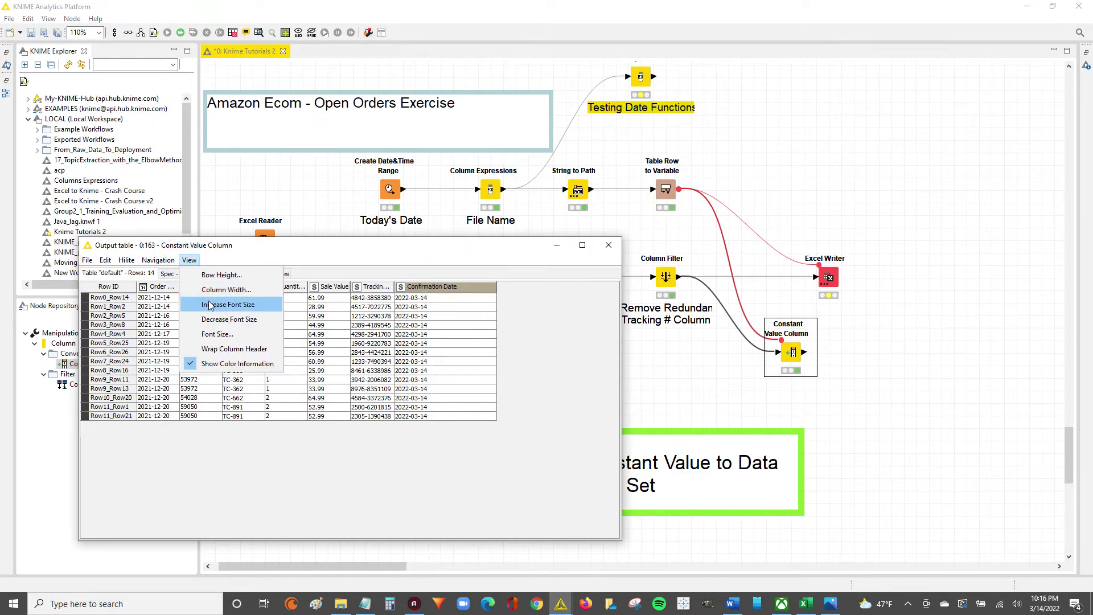
pyautogui.click(210, 304)
pyautogui.click(189, 260)
pyautogui.click(223, 305)
pyautogui.click(196, 260)
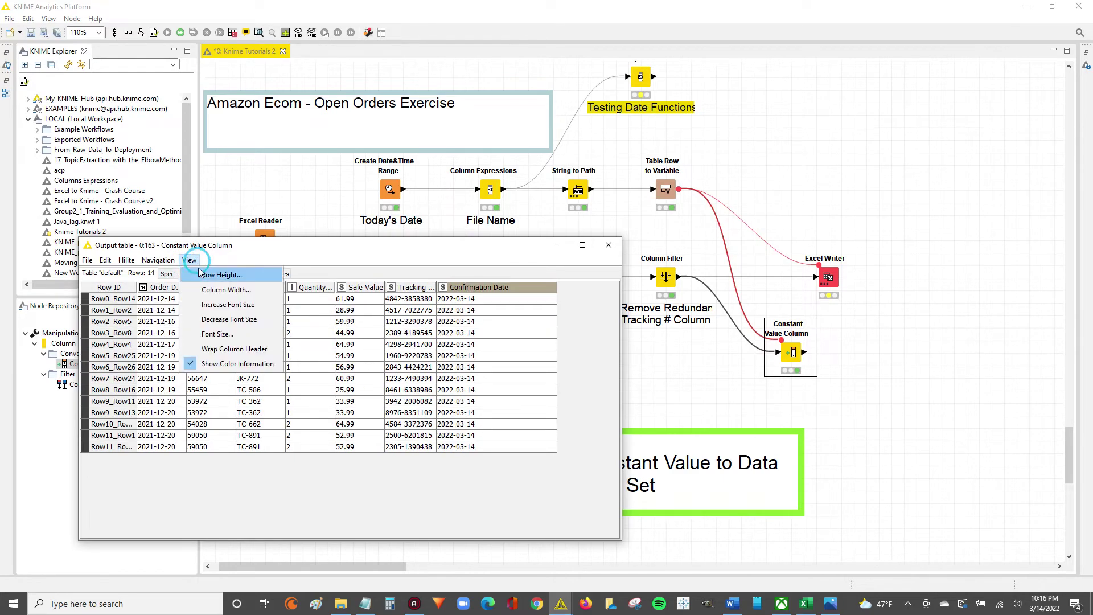
pyautogui.click(225, 305)
pyautogui.click(190, 260)
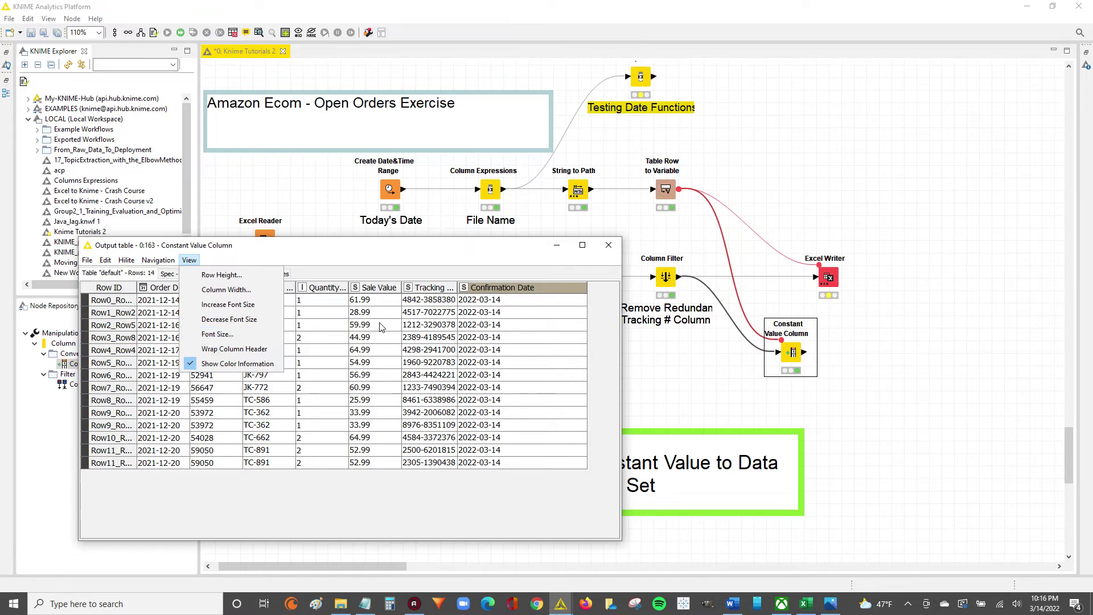
pyautogui.click(468, 316)
# Step: Select all fourteen Confirmation Date values, each reading 2022-03-14
pyautogui.moveTo(501, 300); pyautogui.dragTo(496, 464)
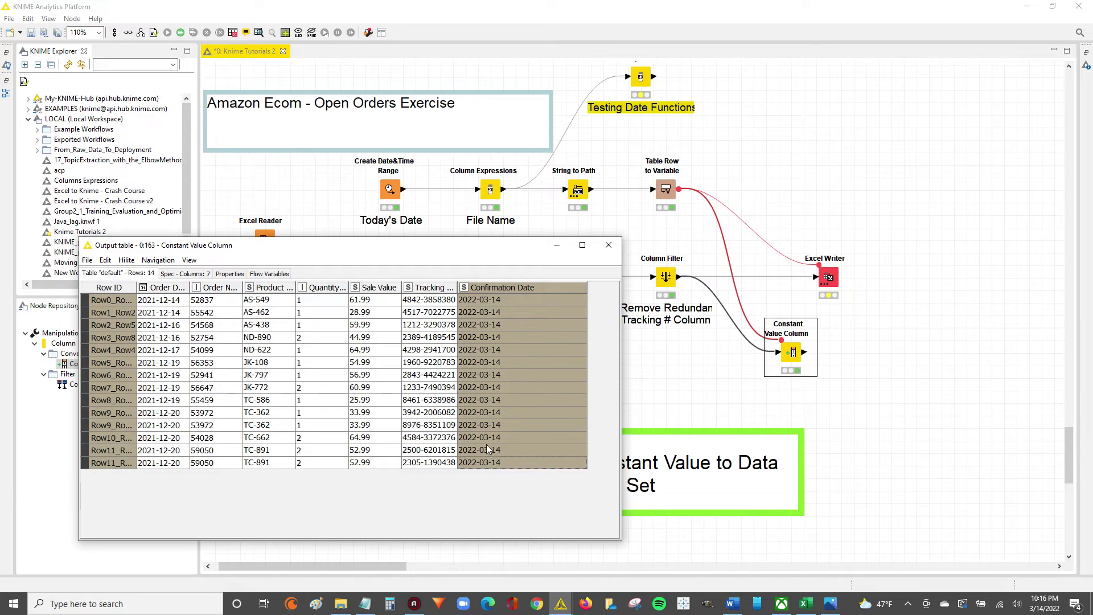
pyautogui.click(501, 349)
pyautogui.moveTo(506, 299); pyautogui.dragTo(526, 477)
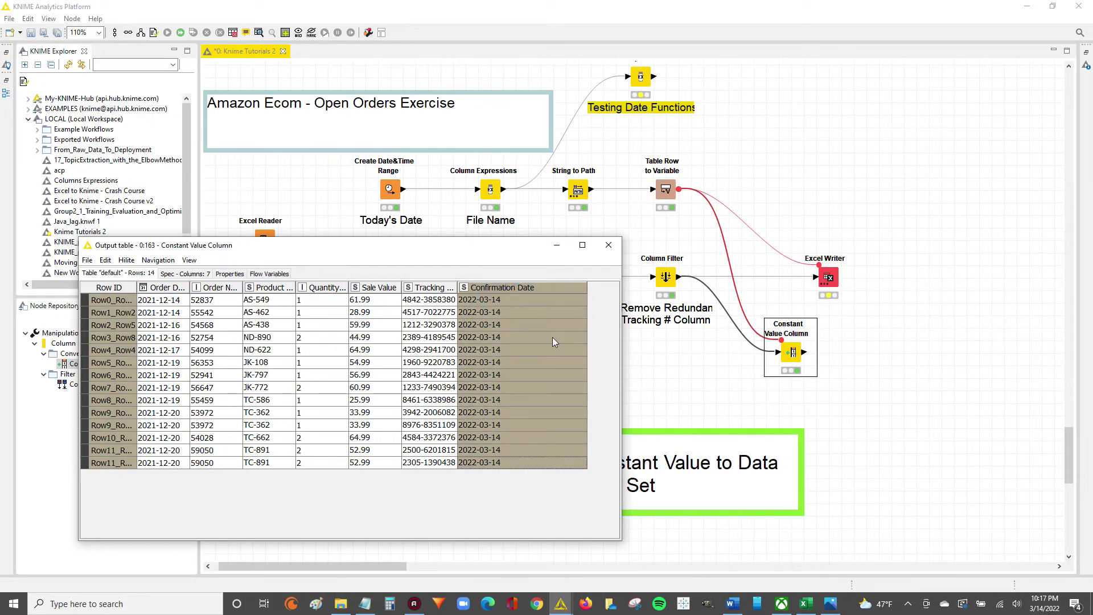